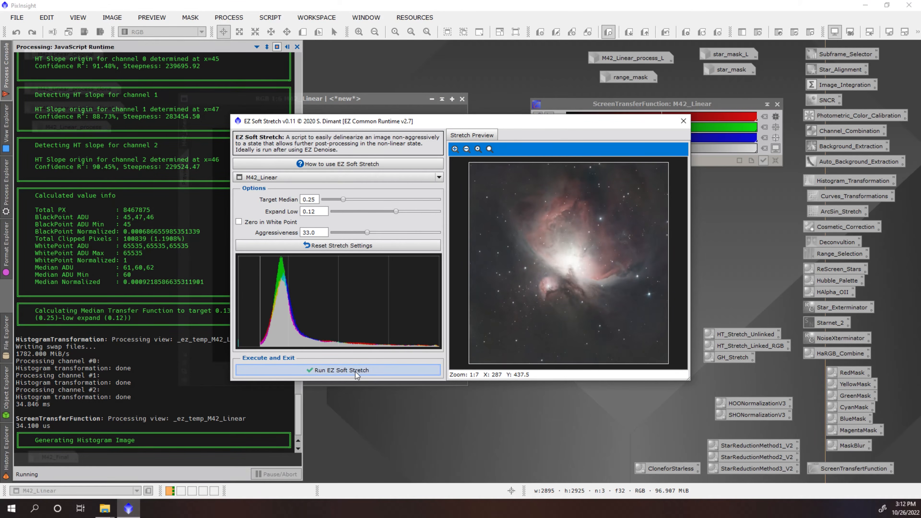
Step: Run EZ Soft Stretch on M42_Linear and inspect the stretched image's background and stars up close
left_click(355, 372)
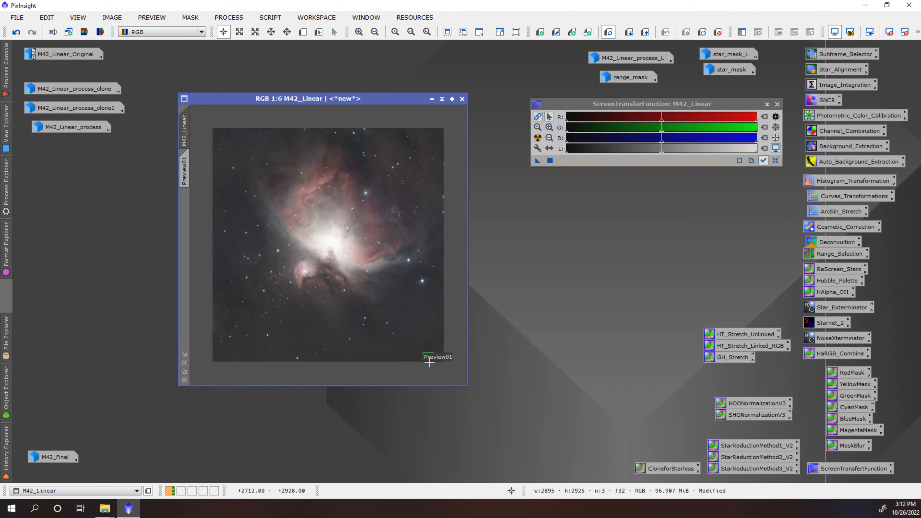
scroll(239, 274, "up", 4)
scroll(237, 275, "up", 1)
scroll(229, 278, "down", 3)
scroll(206, 283, "up", 3)
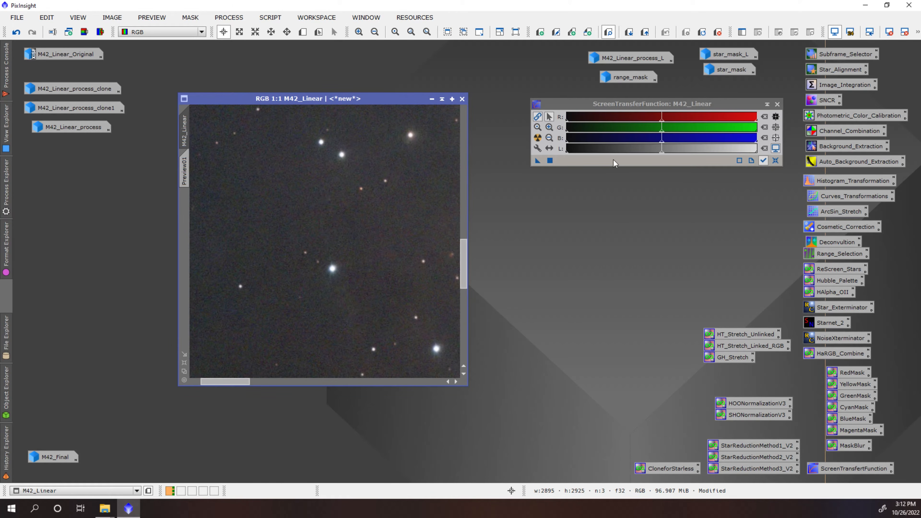
scroll(366, 222, "up", 1)
scroll(372, 224, "down", 1)
scroll(372, 224, "up", 1)
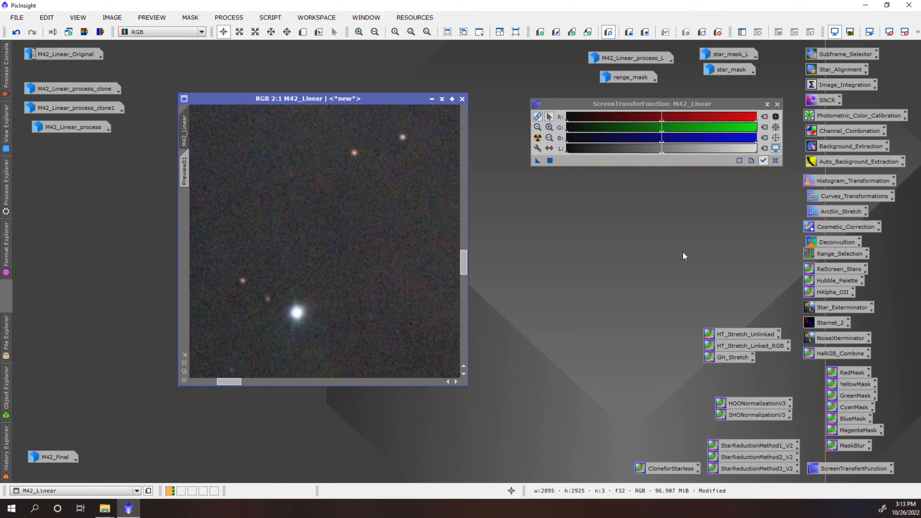
Step: Remove green from M42_Linear with SCNR at an amount of 0.55, and close the process
double_click(824, 100)
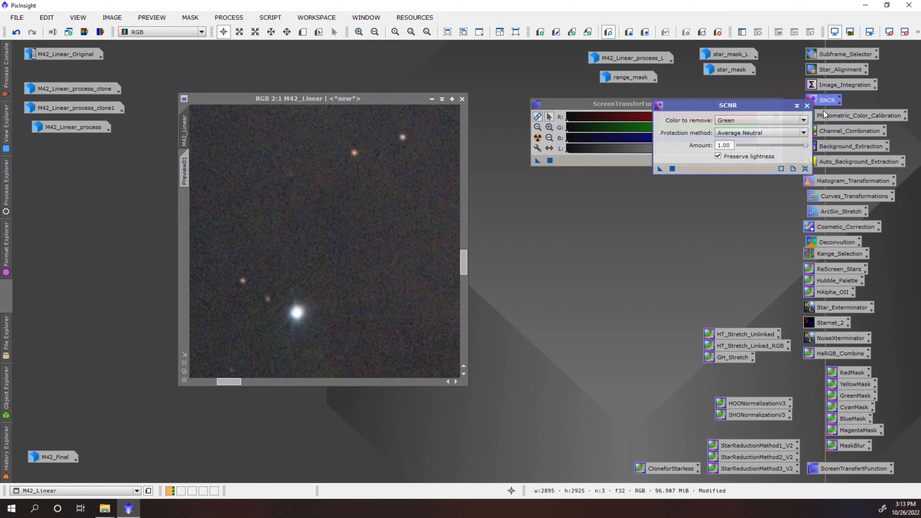
left_click_drag(807, 146, 775, 149)
left_click_drag(659, 168, 387, 229)
scroll(223, 224, "up", 2)
scroll(226, 223, "down", 2)
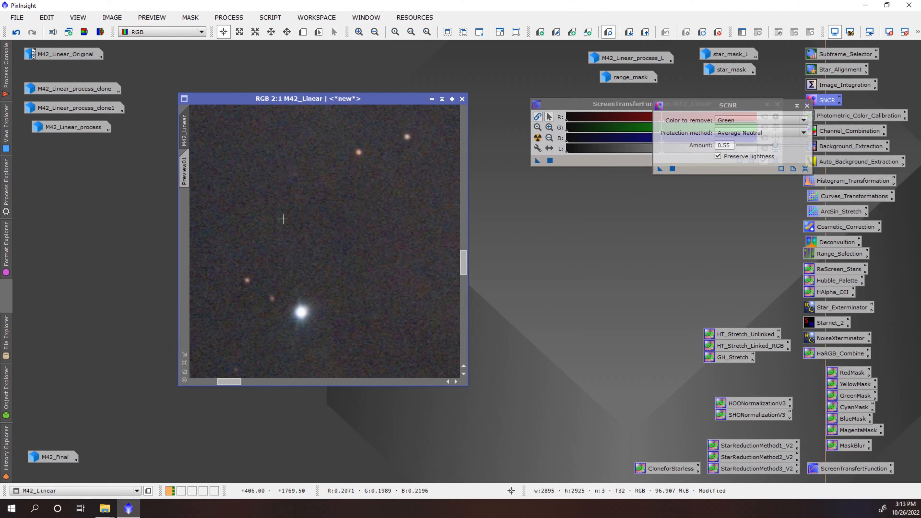
left_click(807, 106)
Step: Reduce the noise in M42_Linear with NoiseXTerminator at Denoise 0.55, check the background up close, and close the process
scroll(308, 215, "down", 3)
scroll(294, 247, "up", 1)
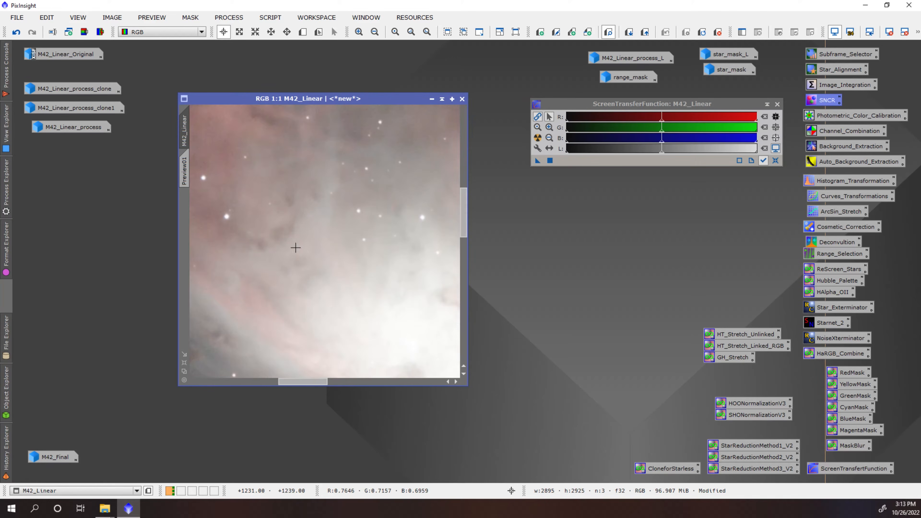
scroll(275, 276, "down", 2)
scroll(250, 302, "up", 1)
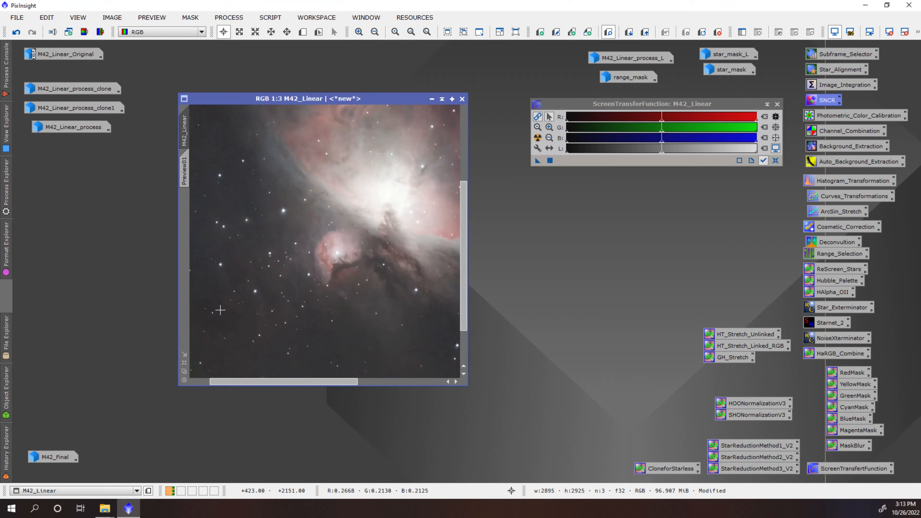
scroll(255, 303, "up", 1)
scroll(246, 302, "down", 3)
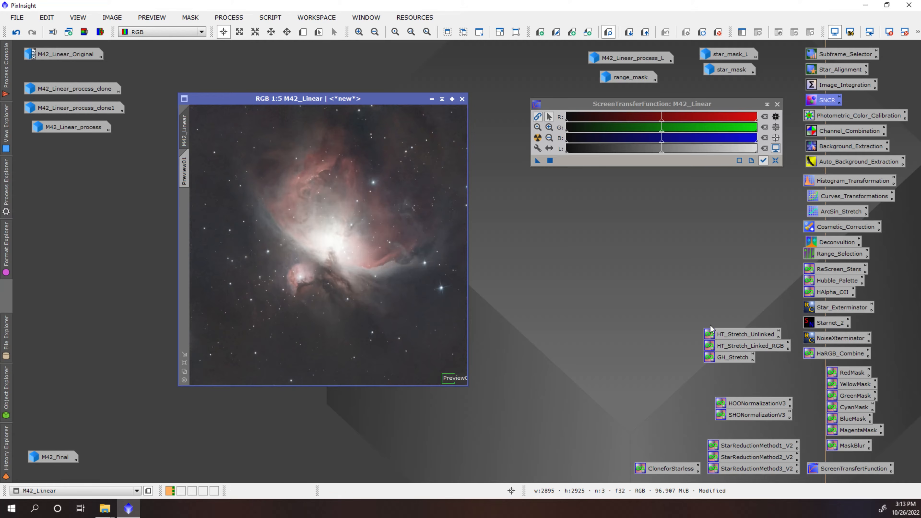
double_click(832, 337)
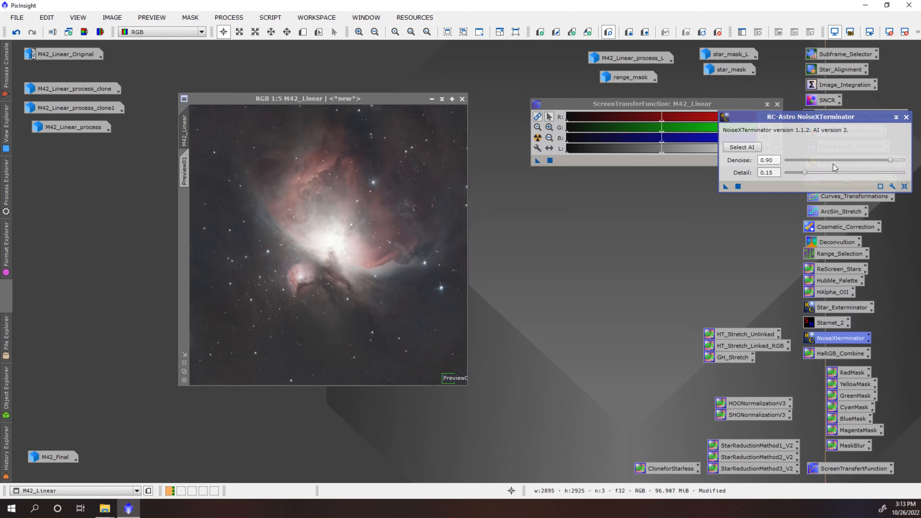
left_click_drag(890, 163, 853, 166)
left_click(725, 187)
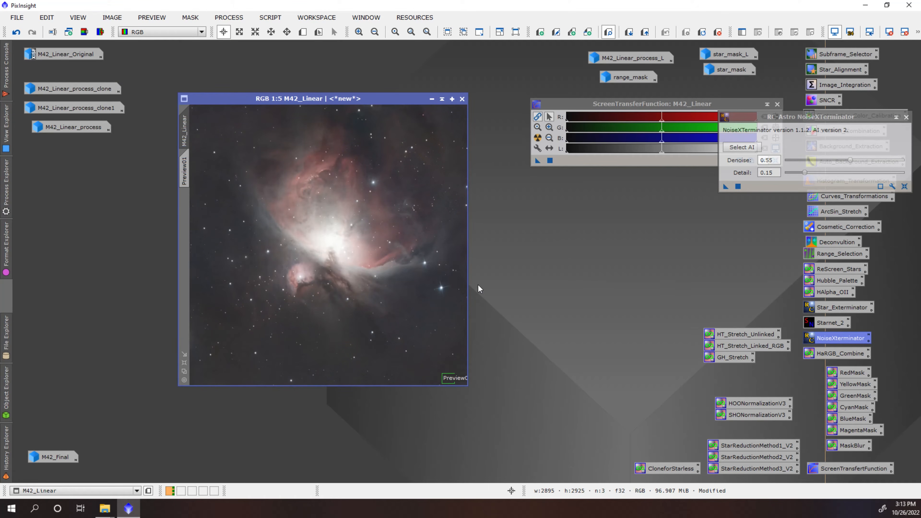
scroll(218, 312, "up", 5)
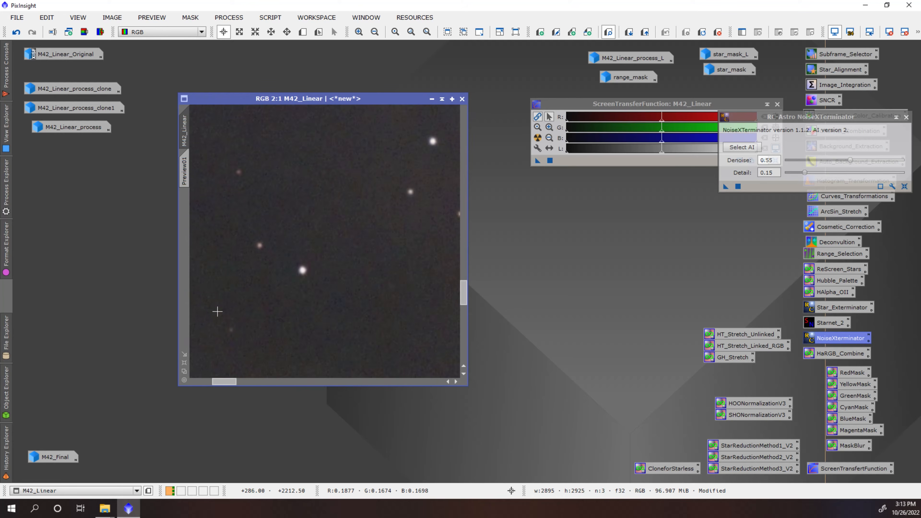
scroll(217, 312, "down", 5)
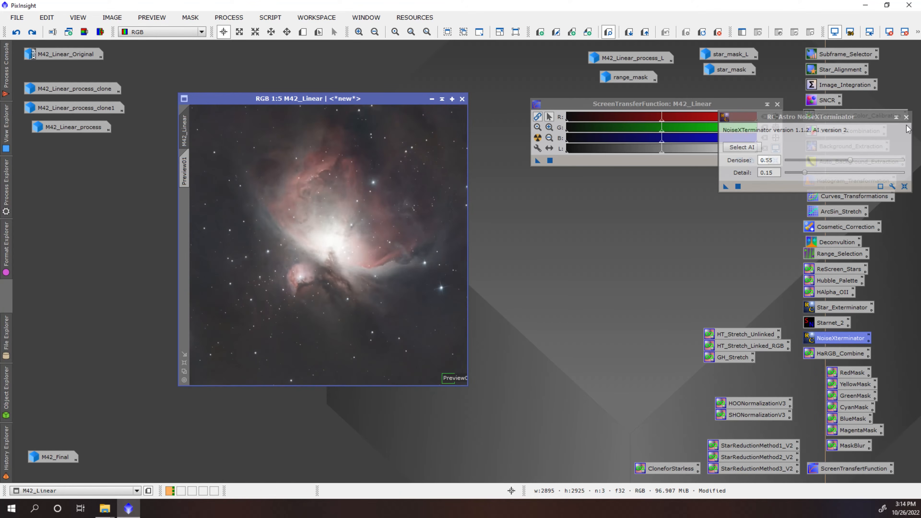
left_click(906, 117)
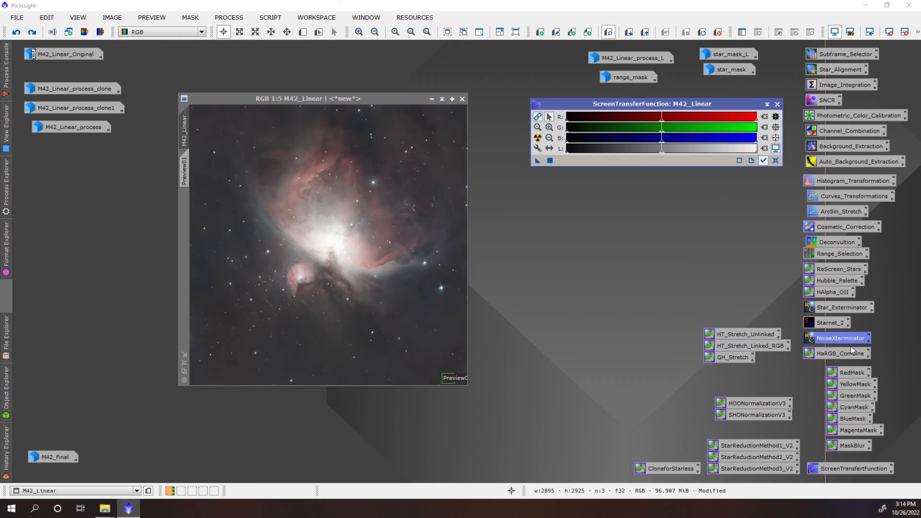
Step: Remove the stars from M42_Linear with StarXTerminator, with Generate Star Image and Unscreen Stars enabled
double_click(841, 307)
left_click(590, 160)
left_click(669, 160)
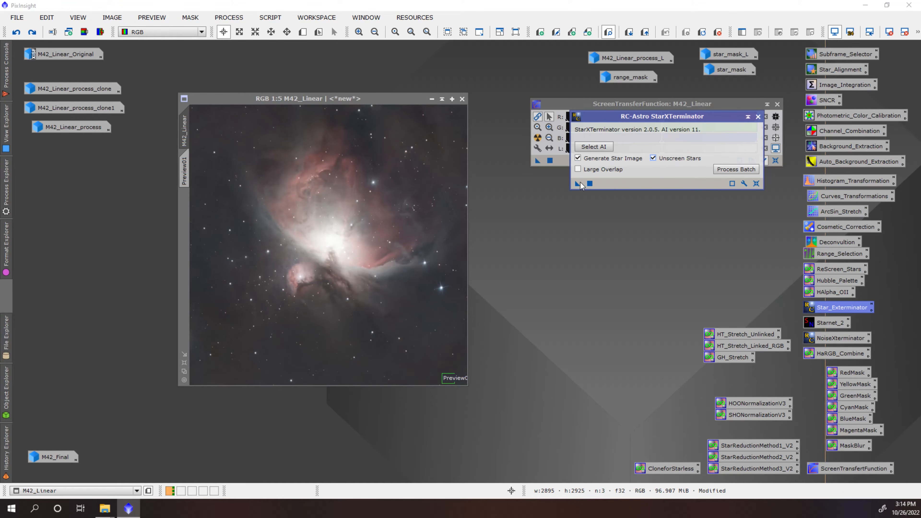
left_click_drag(578, 183, 334, 271)
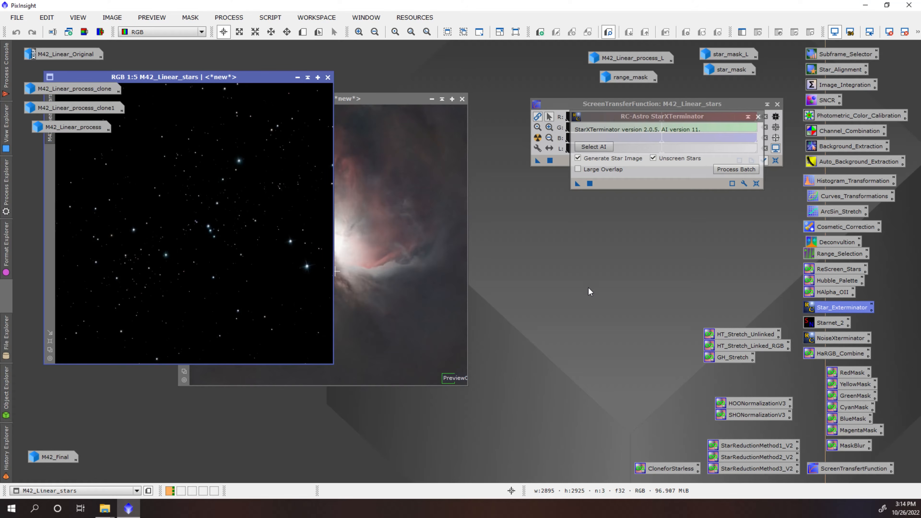
Step: Close the M42_Linear_stars image along with the StarXTerminator and ScreenTransferFunction windows
left_click_drag(267, 76, 381, 127)
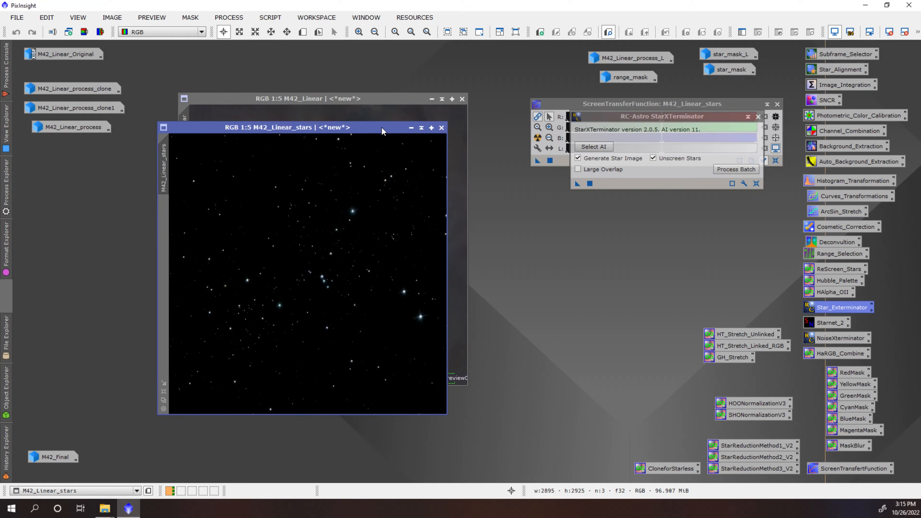
left_click(440, 127)
left_click(758, 117)
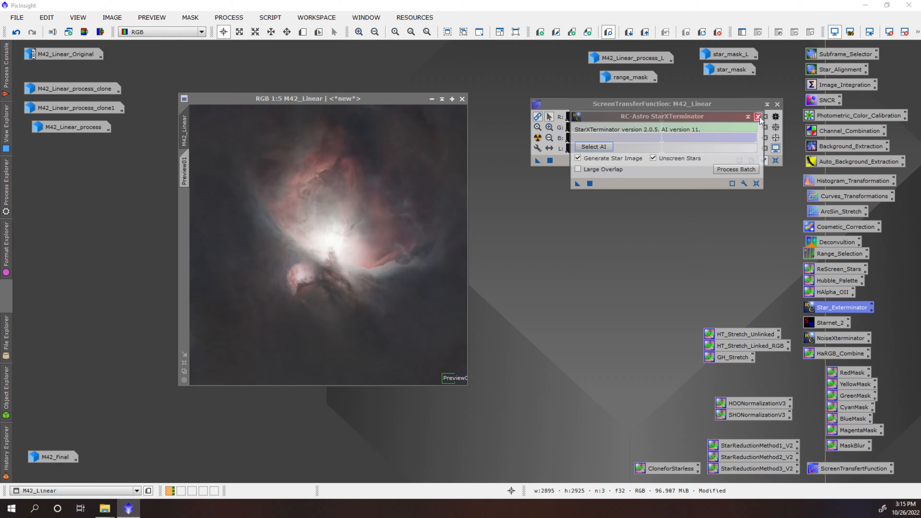
left_click_drag(711, 102, 694, 107)
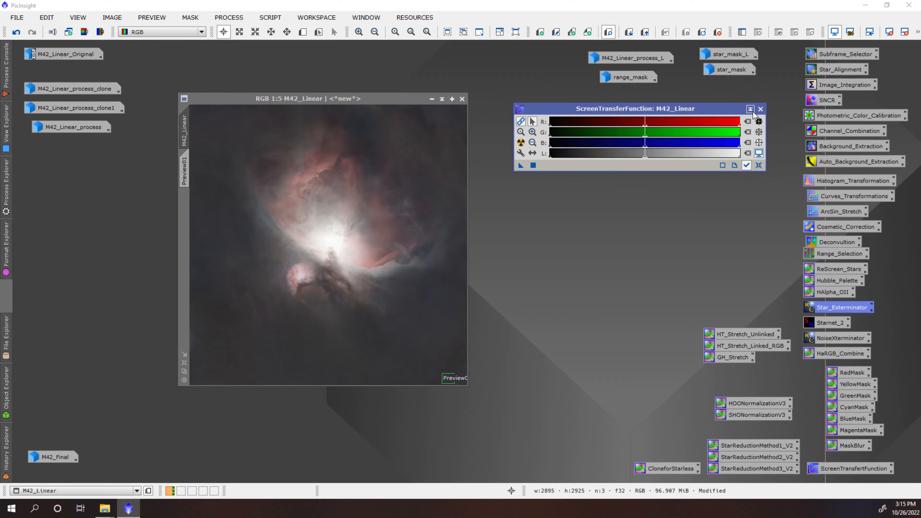
left_click(760, 109)
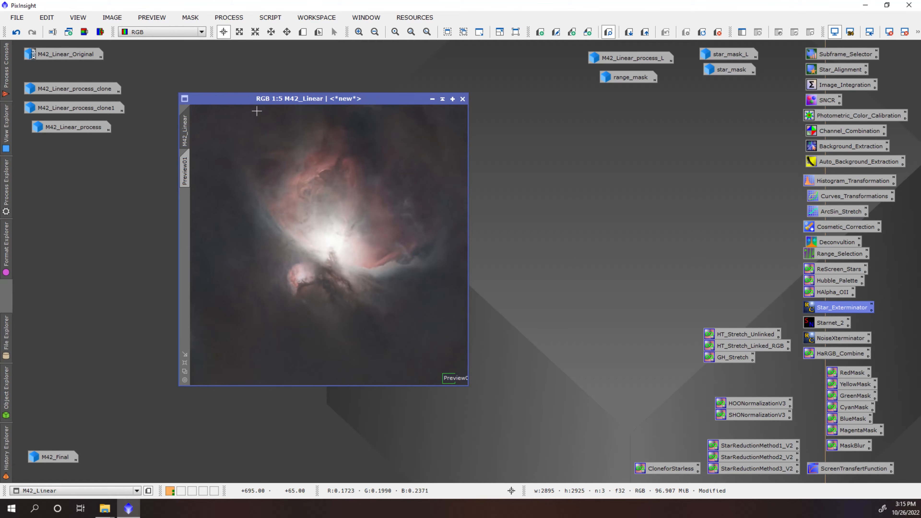
Step: Apply HDRMultiscaleTransform with 7 layers to the starless M42_Linear image, and close the process
left_click(232, 21)
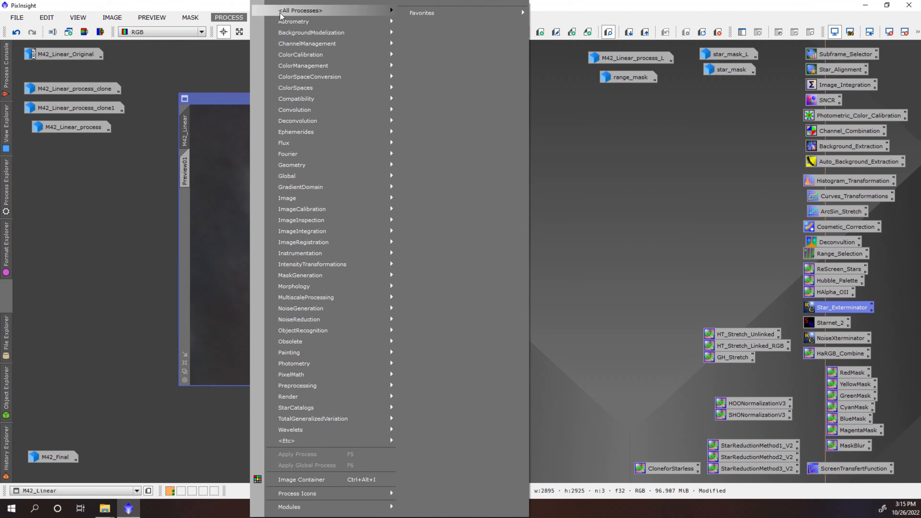
mouse_move(349, 12)
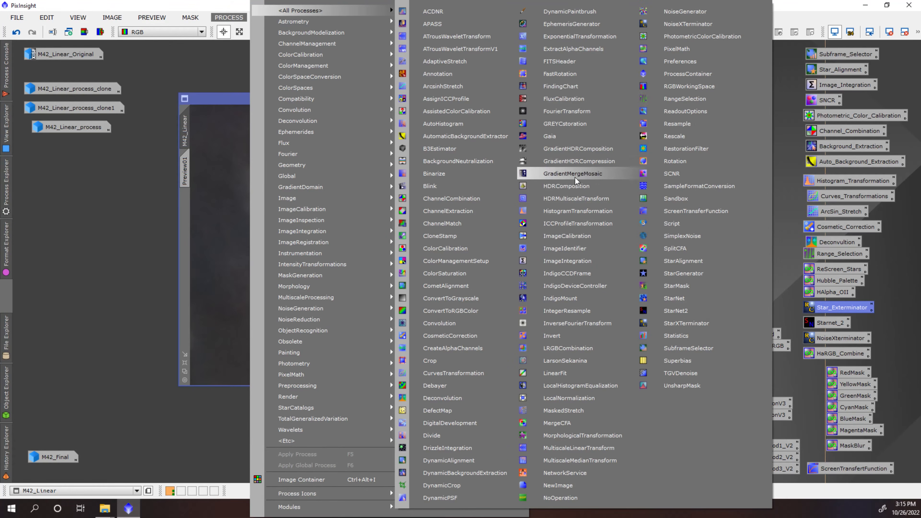
left_click(561, 199)
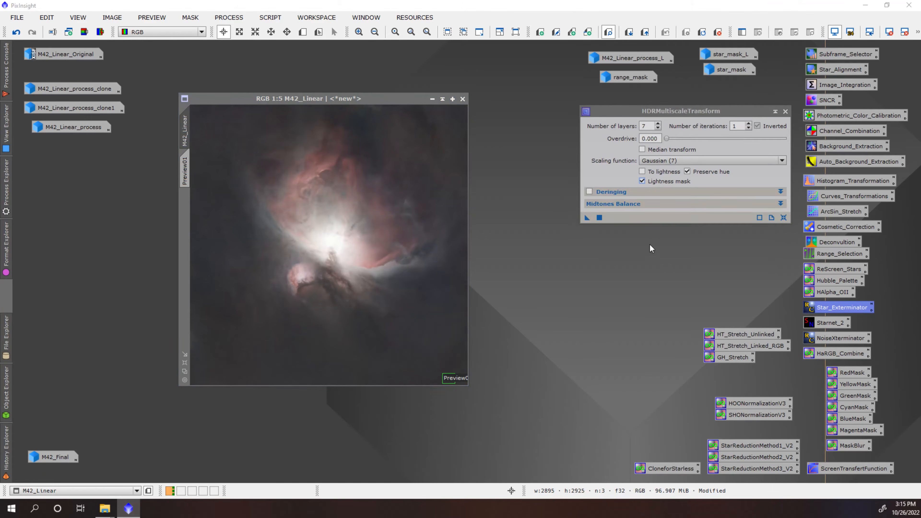
left_click_drag(587, 219, 357, 265)
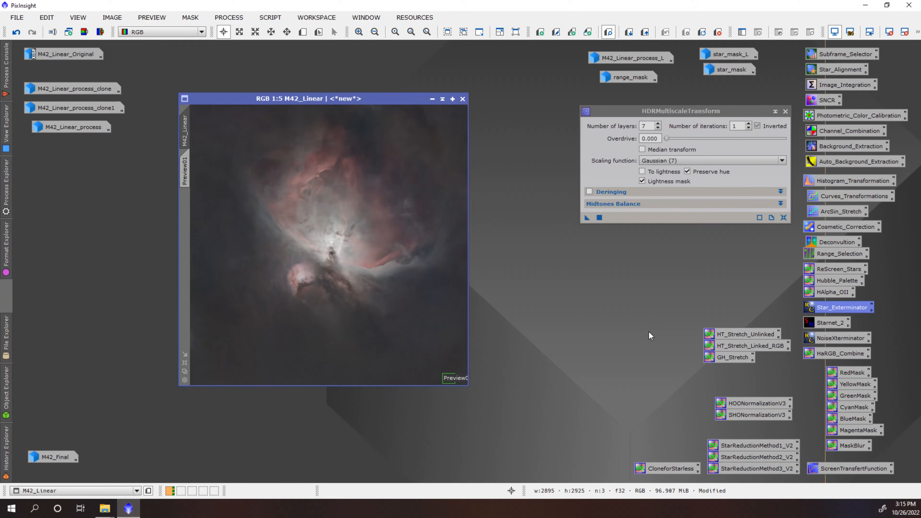
left_click(786, 112)
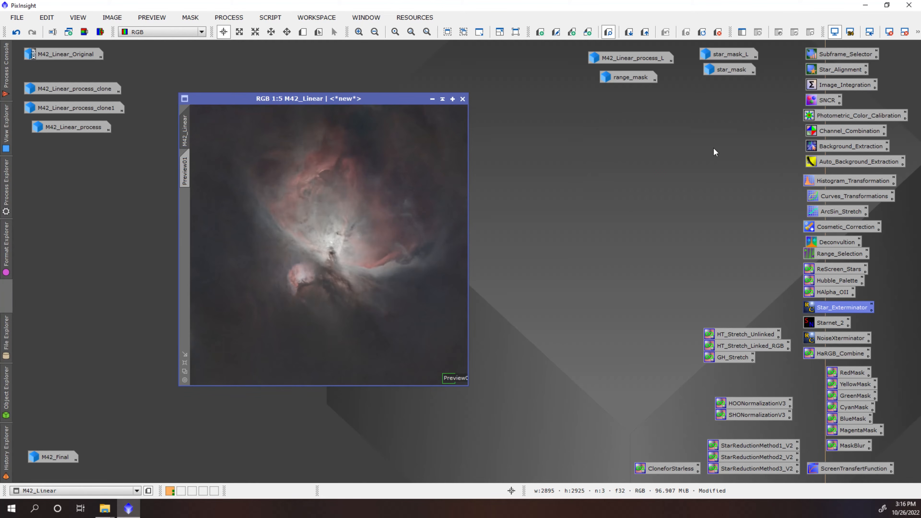
Step: Switch to File Explorer, review the process icon files in the HOO-SHO -Pixel Math folder, and close the folder
left_click(105, 507)
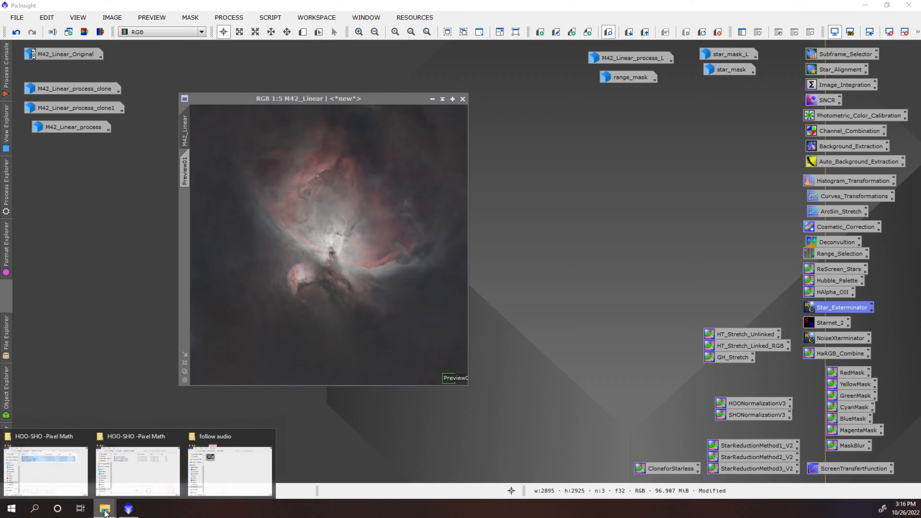
left_click(59, 476)
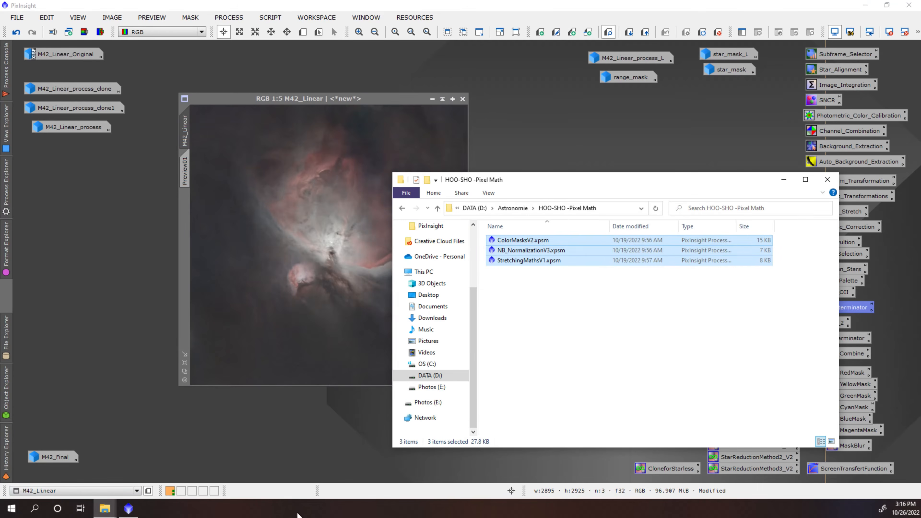
left_click(553, 360)
left_click_drag(595, 179, 635, 121)
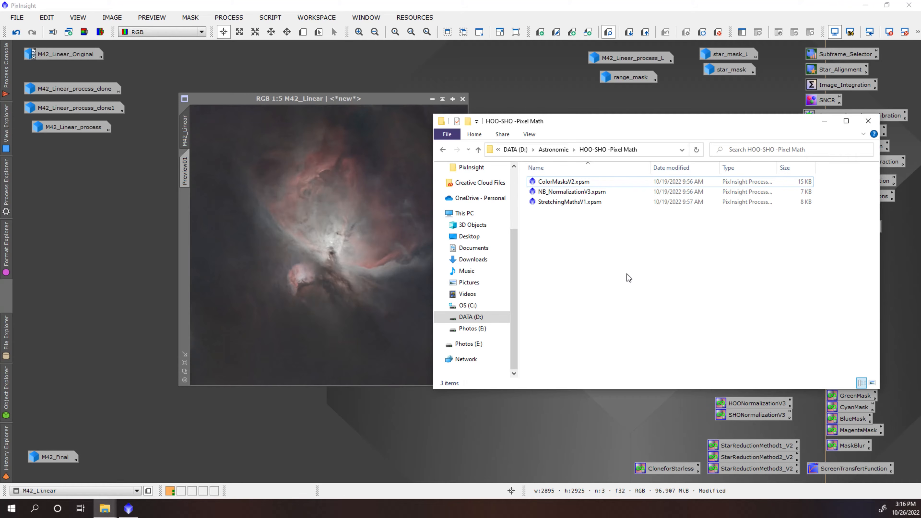
left_click_drag(599, 233, 635, 276)
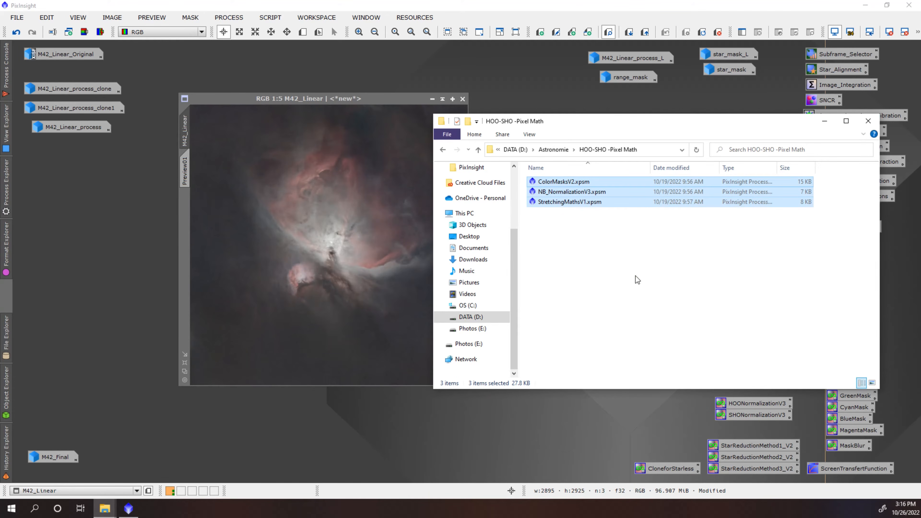
left_click(868, 121)
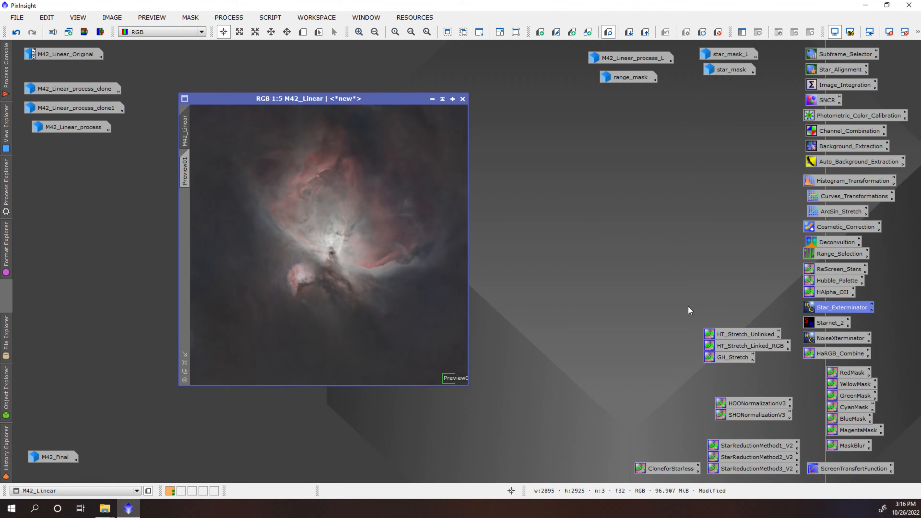
Step: Look over the stretch and the HOO and SHO normalization process icons on the workspace
left_click_drag(684, 304, 790, 423)
left_click(680, 291)
left_click_drag(696, 321, 741, 364)
left_click_drag(703, 387, 724, 416)
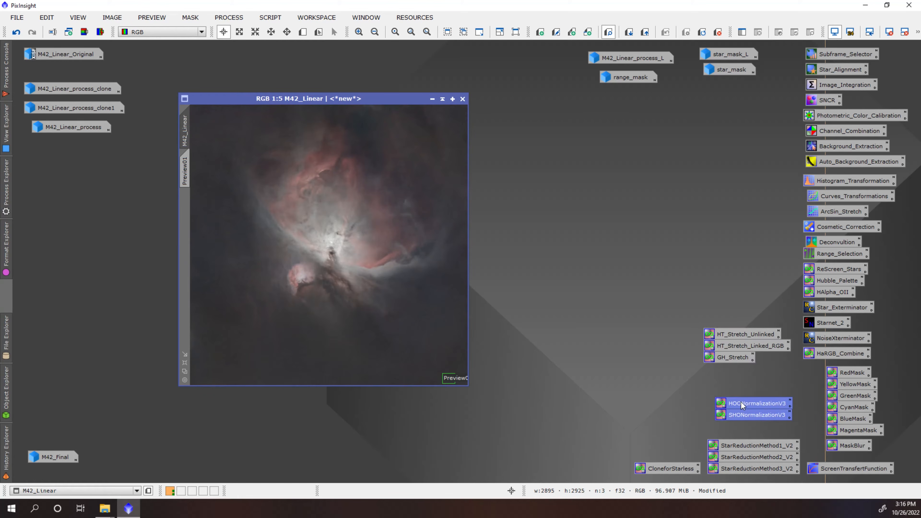
left_click(699, 396)
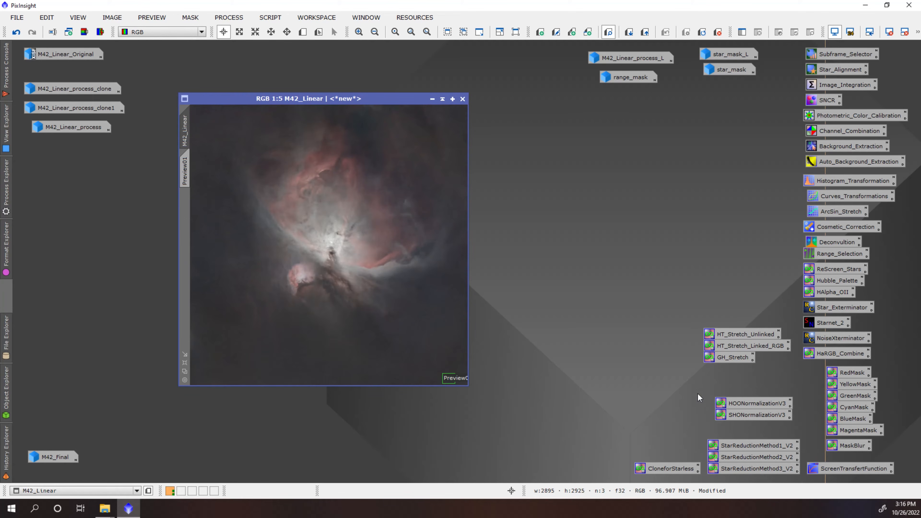
Step: Apply the HOONormalizationV3 PixelMath process to M42_Linear, with the destination set to create a new image
left_click(740, 405)
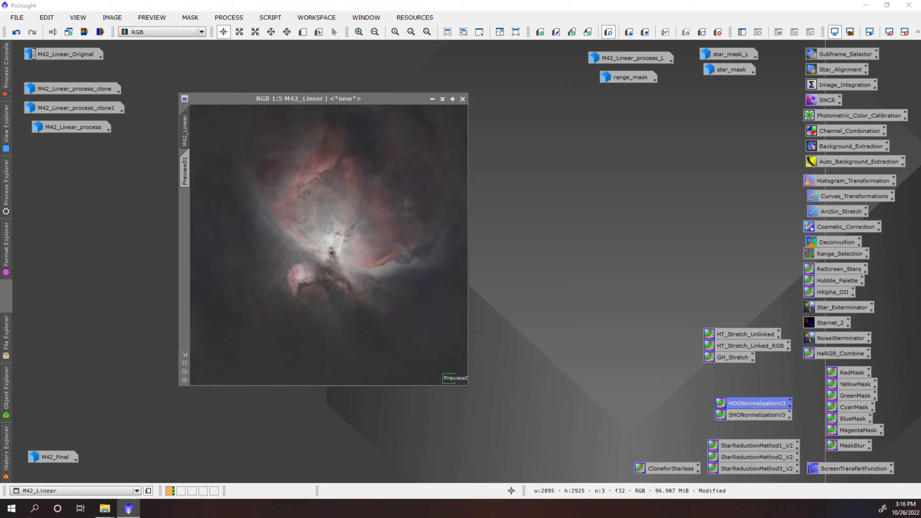
double_click(739, 406)
left_click_drag(585, 134, 597, 119)
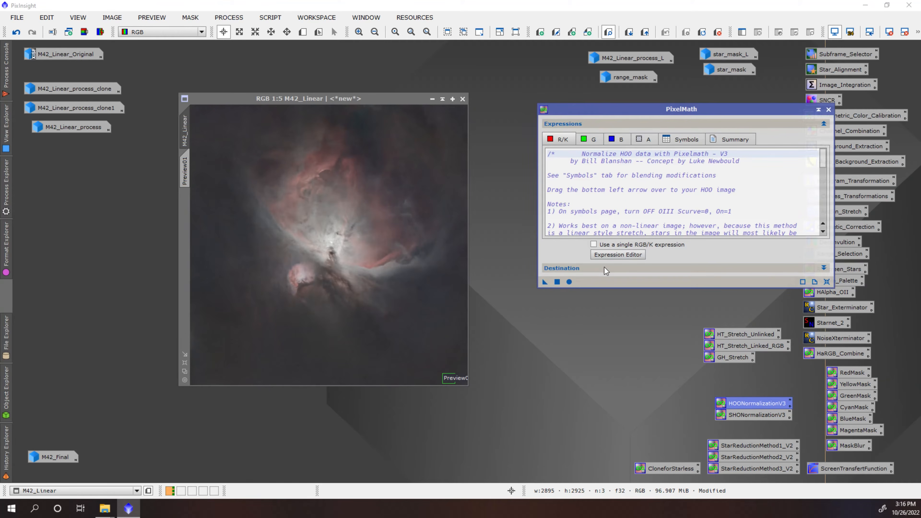
left_click(617, 267)
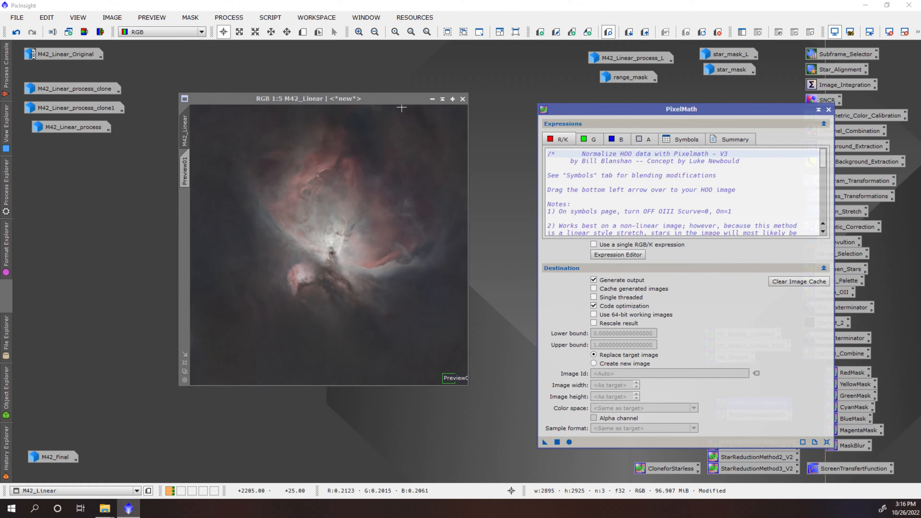
left_click(401, 99)
left_click(583, 112)
left_click_drag(583, 111, 562, 92)
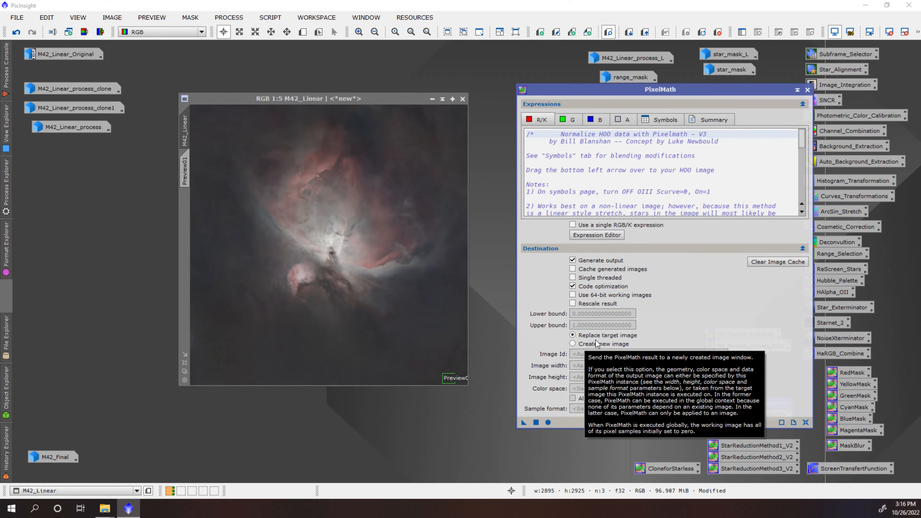
left_click(588, 347)
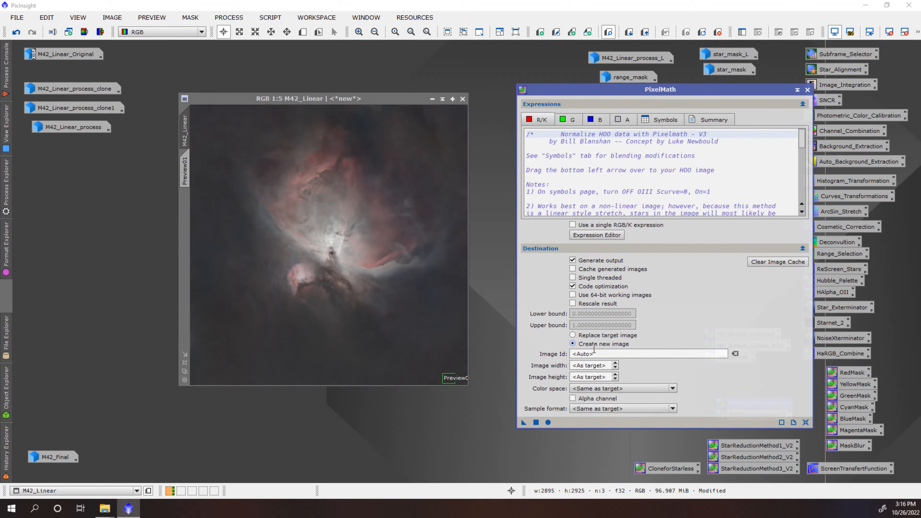
left_click(536, 422)
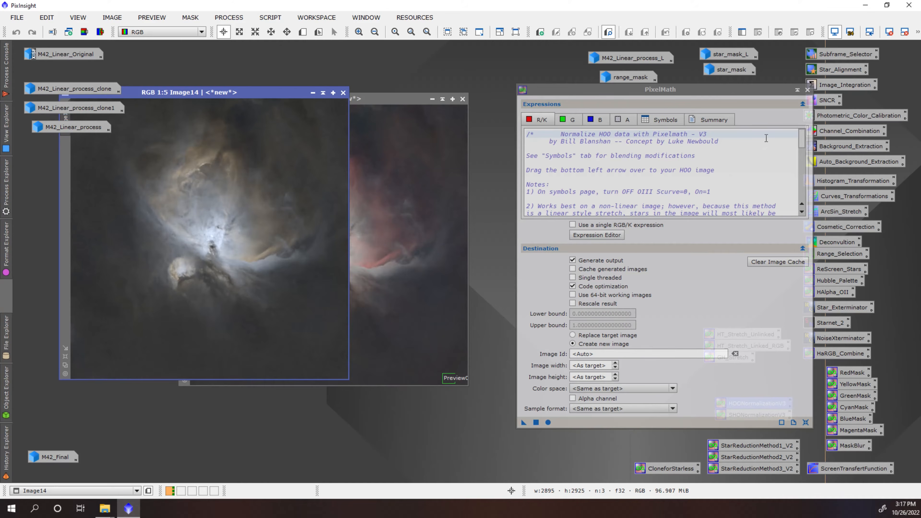
Step: Close PixelMath, move the normalized image aside, and minimize M42_Linear
left_click(808, 90)
left_click_drag(261, 96, 448, 103)
left_click(435, 98)
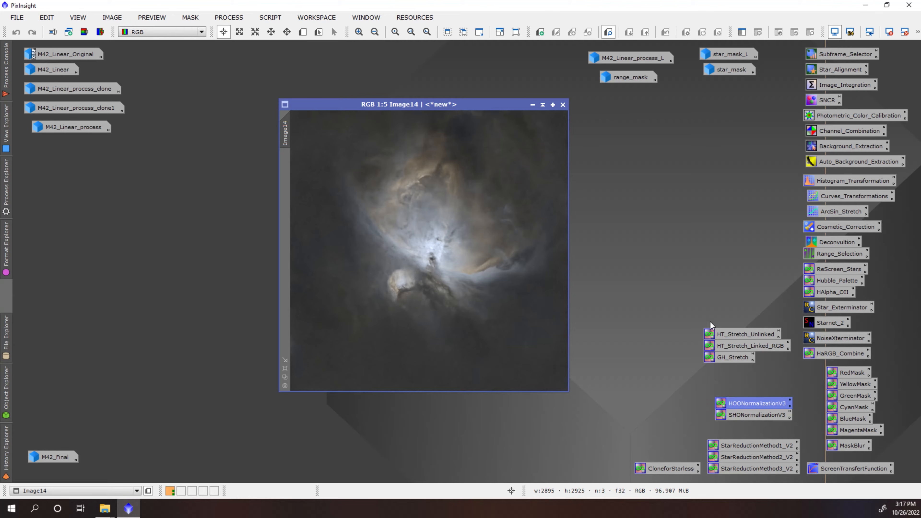
Step: Darken the background of Image14 with HistogramTransformation at a shadows value of 0.04810127, and close the process and its preview
left_click(838, 182)
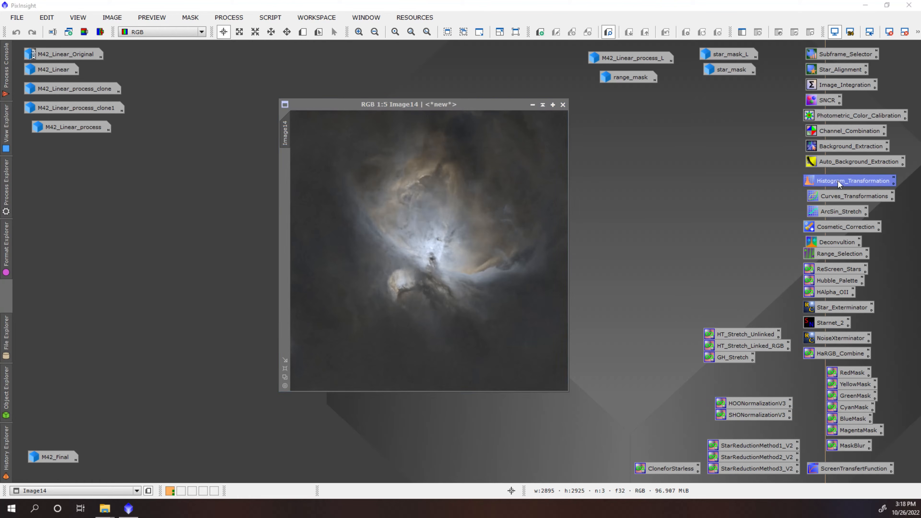
double_click(839, 183)
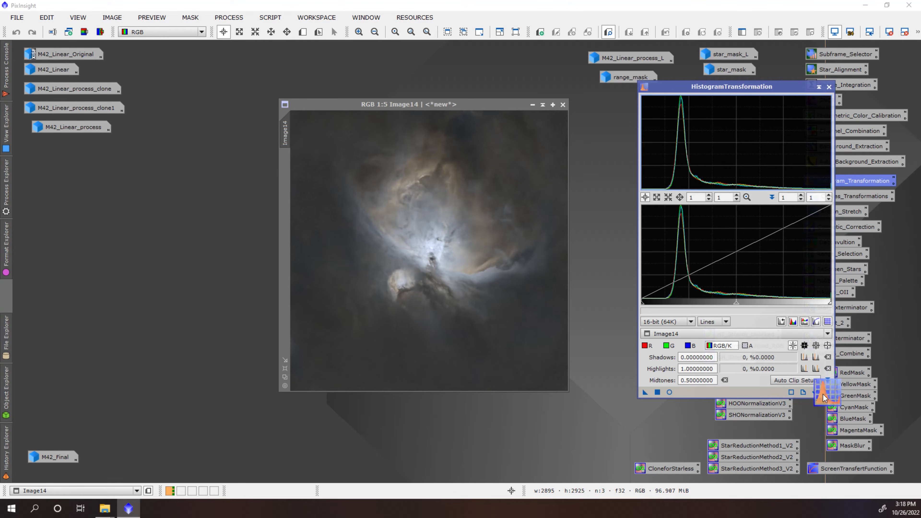
left_click_drag(644, 306, 649, 306)
left_click(669, 392)
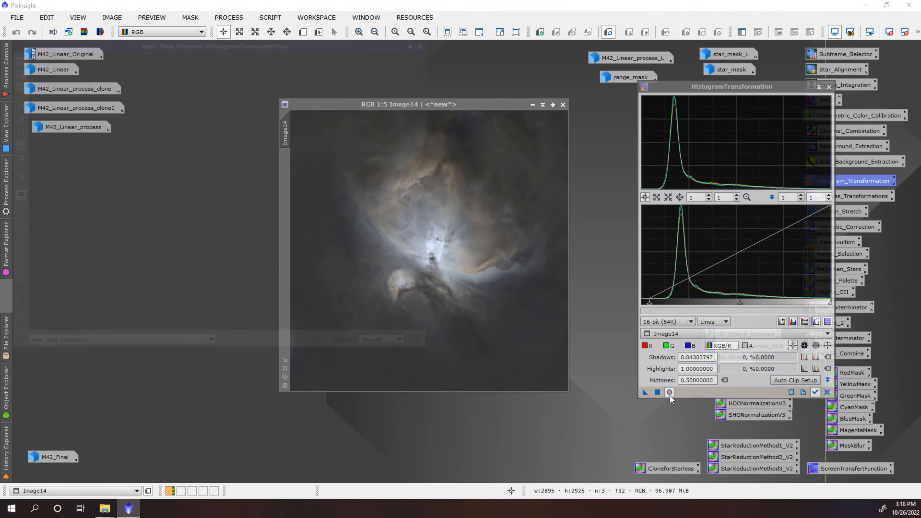
left_click_drag(650, 305, 650, 306)
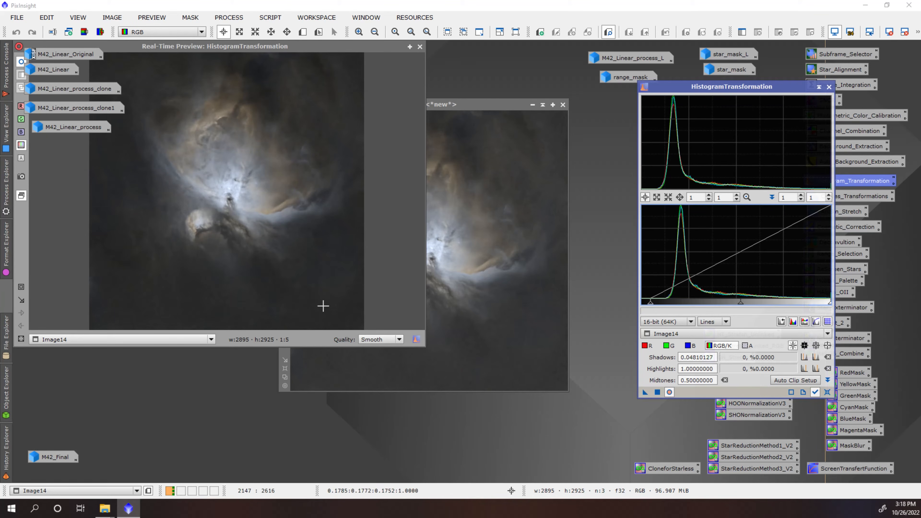
left_click(657, 392)
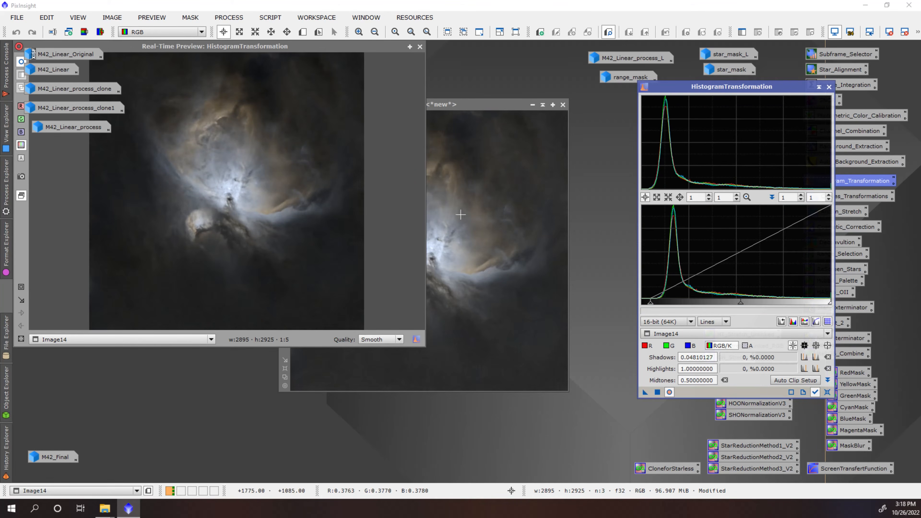
left_click(420, 47)
left_click(829, 87)
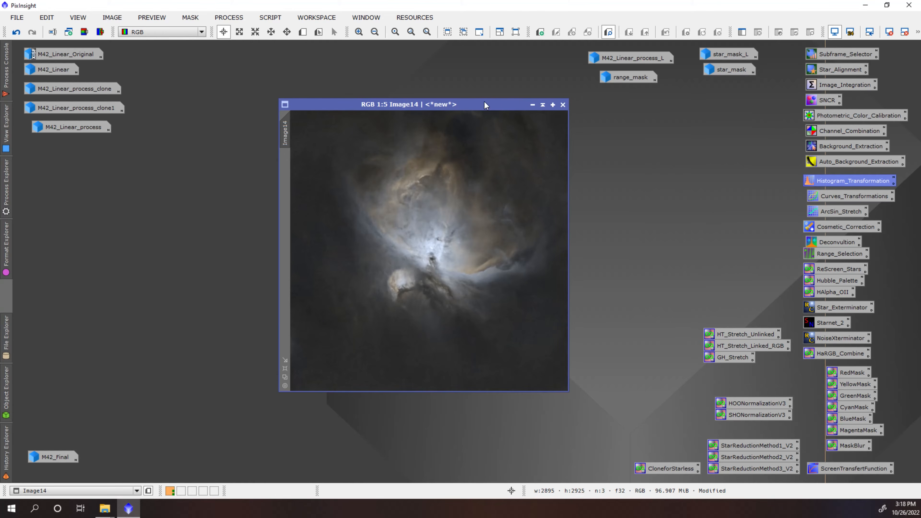
Step: Try brightening Image14 in a CurvesTransformation preview by raising the RGB/K curve to 0.79070 at input 0.64175, and close it without applying
left_click_drag(478, 106, 472, 107)
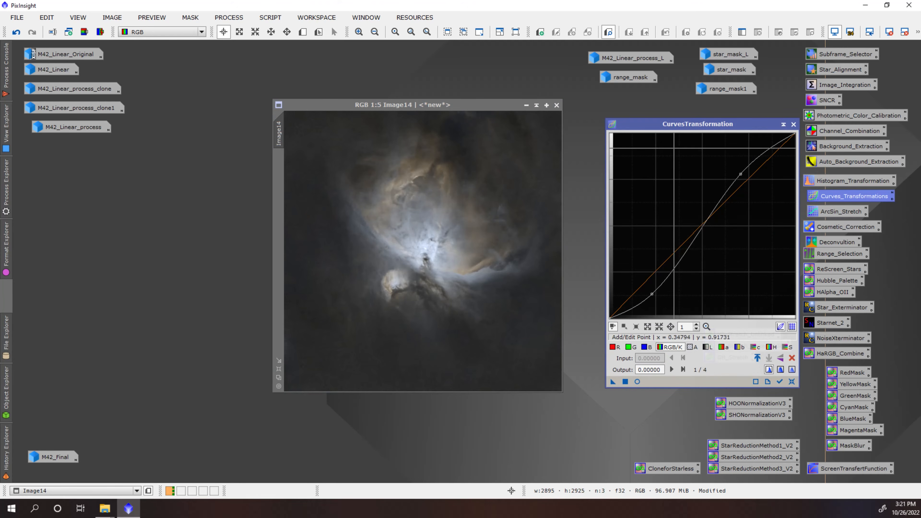
left_click(791, 381)
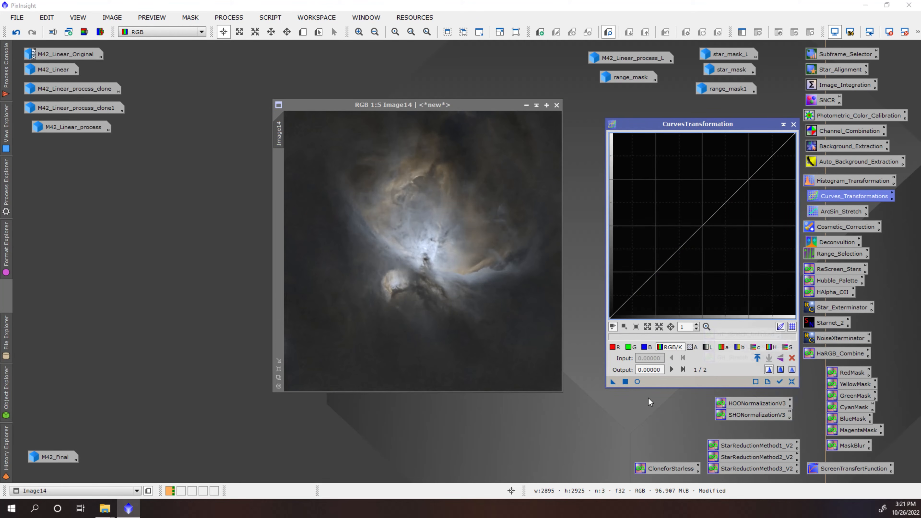
left_click(637, 381)
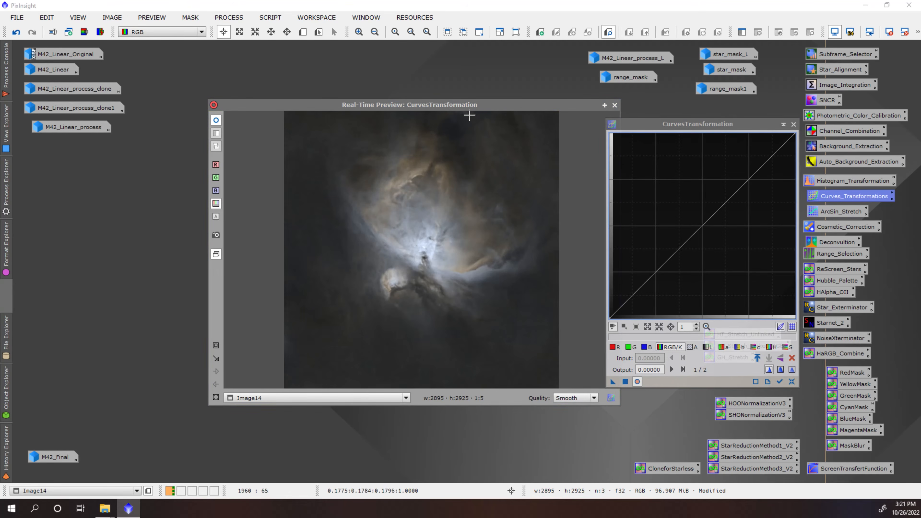
left_click_drag(459, 106, 429, 106)
left_click_drag(731, 198, 729, 172)
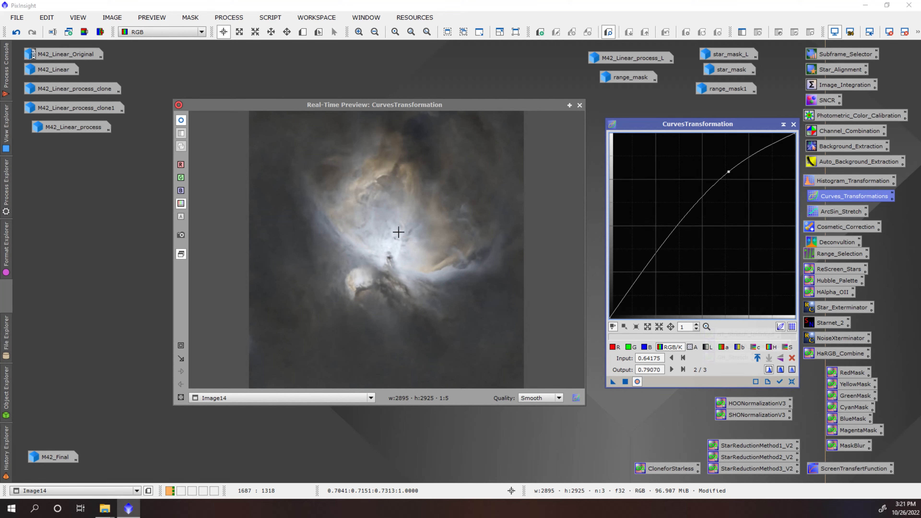
left_click(580, 105)
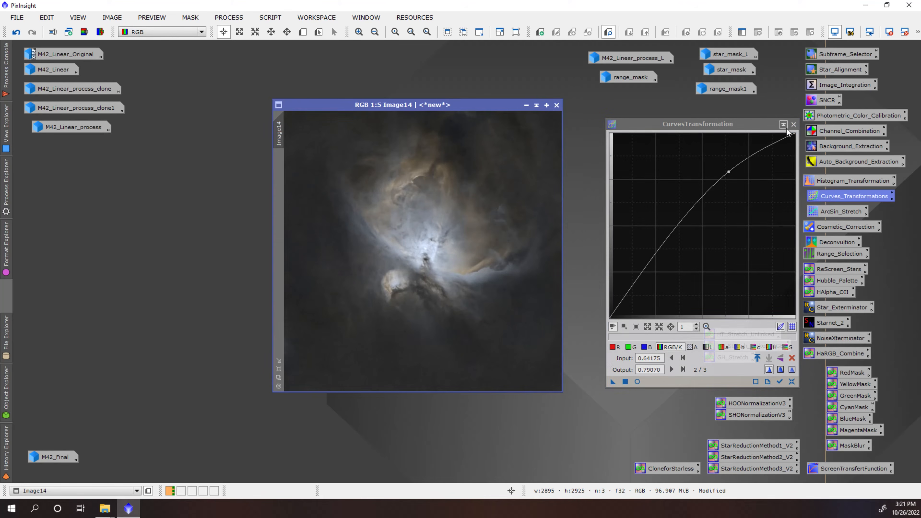
left_click(793, 124)
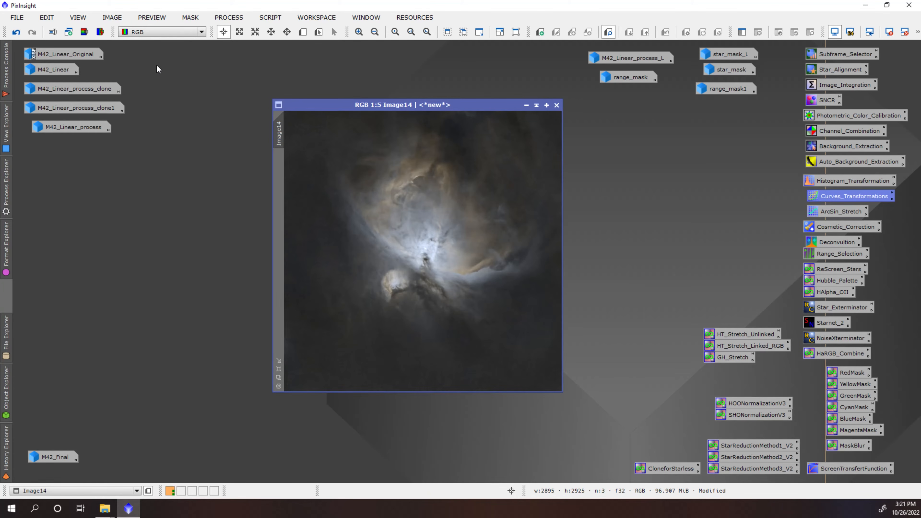
Step: Extract the lightness component of Image14 and open a real-time RangeSelection preview of it
left_click(85, 32)
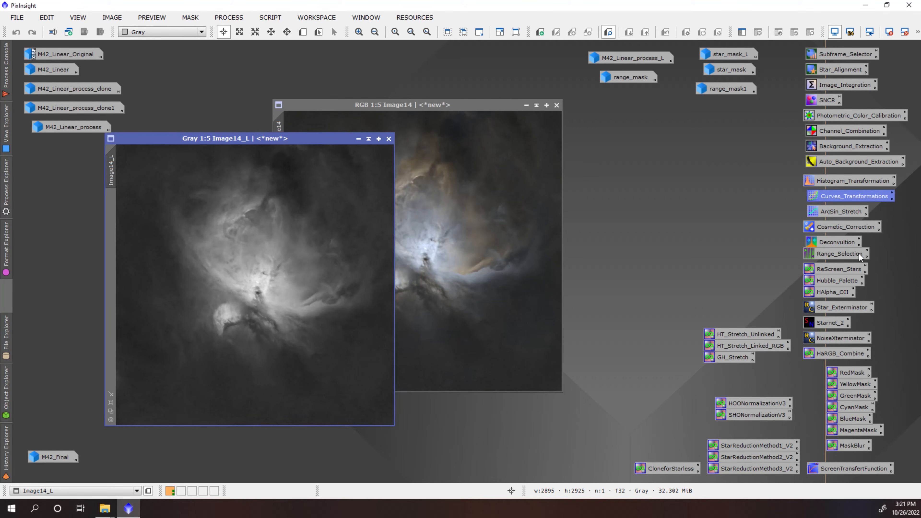
double_click(845, 253)
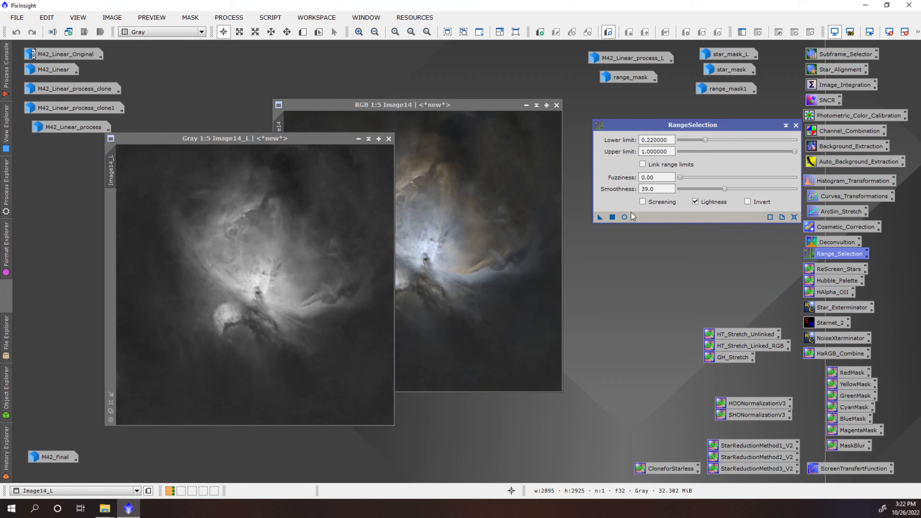
left_click(623, 217)
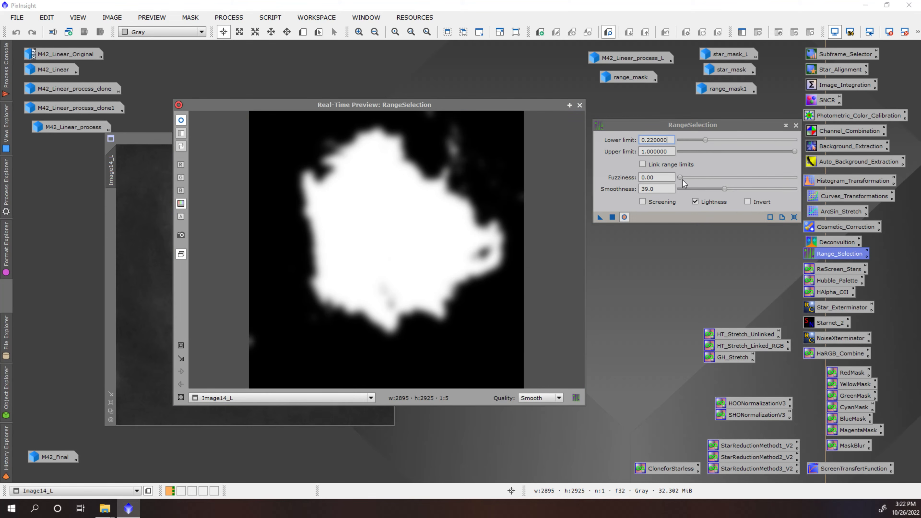
Step: Create a range mask from Image14_L with lower limit 0.57, fuzziness 0.32 and smoothness 67.5, and close RangeSelection and its preview
left_click_drag(705, 138, 732, 146)
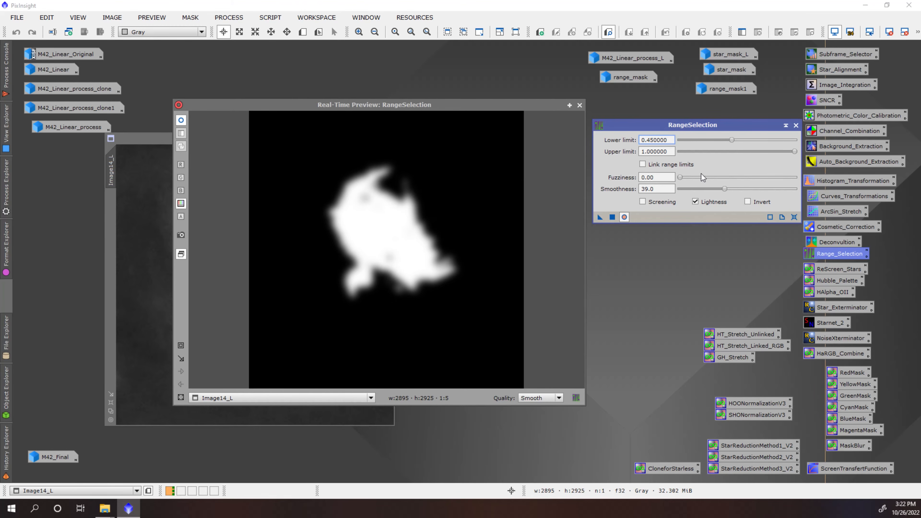
left_click_drag(683, 181, 745, 190)
left_click_drag(731, 140, 743, 144)
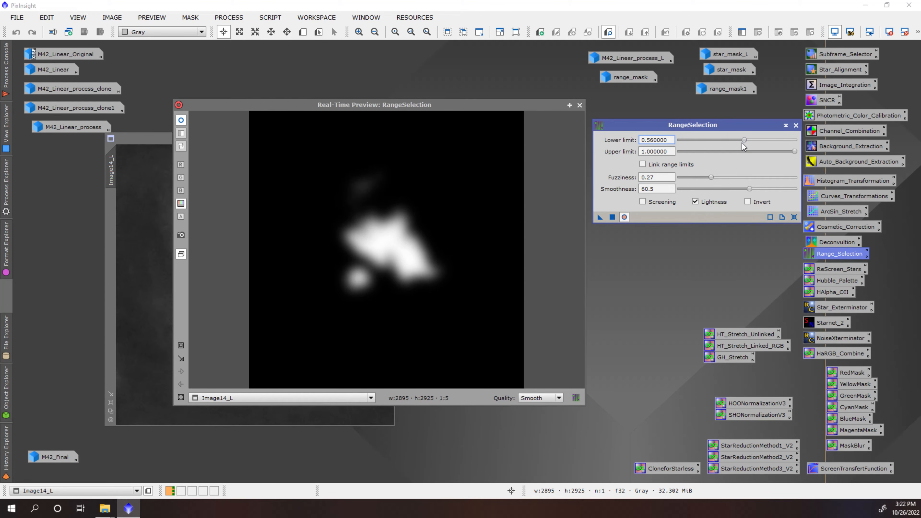
mouse_move(743, 188)
left_mouse_down()
mouse_move(751, 189)
mouse_move(714, 177)
mouse_move(760, 190)
left_mouse_up()
left_click_drag(466, 106, 492, 109)
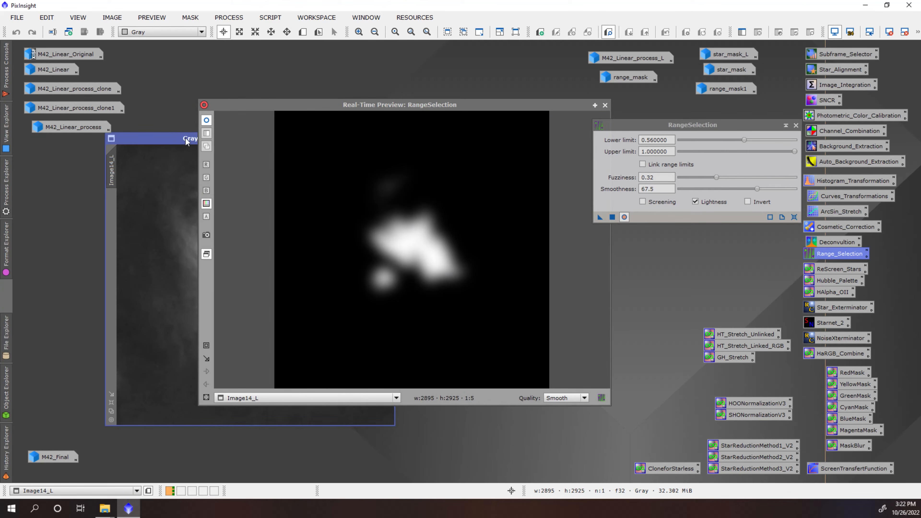
left_click_drag(192, 139, 34, 156)
left_click_drag(449, 106, 459, 105)
left_click_drag(747, 138, 747, 141)
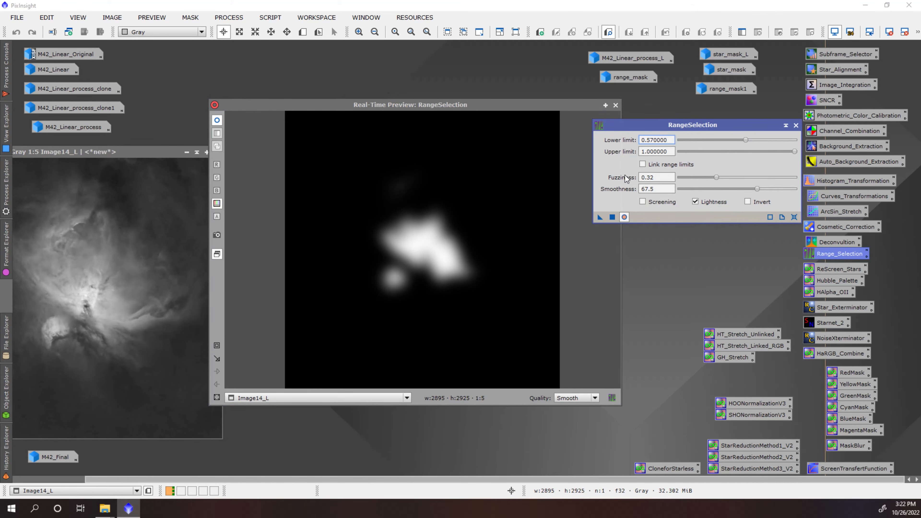
left_click(612, 218)
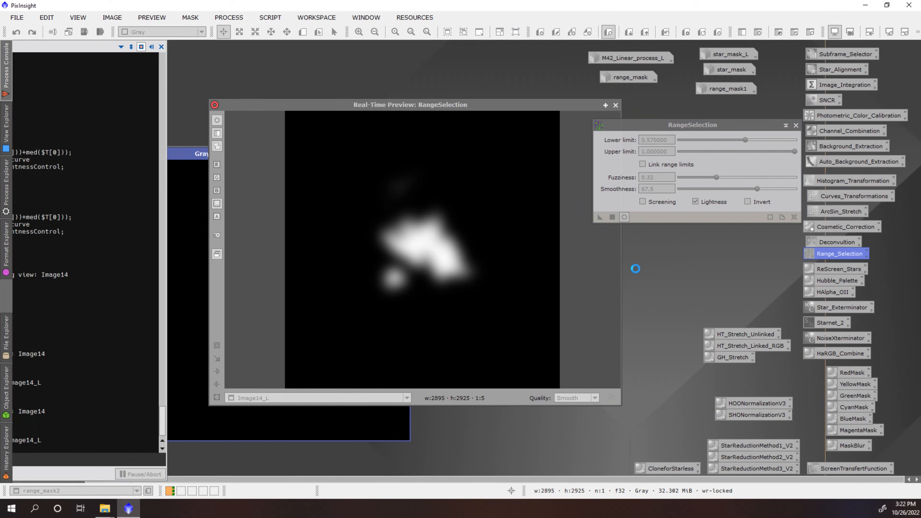
left_click(795, 126)
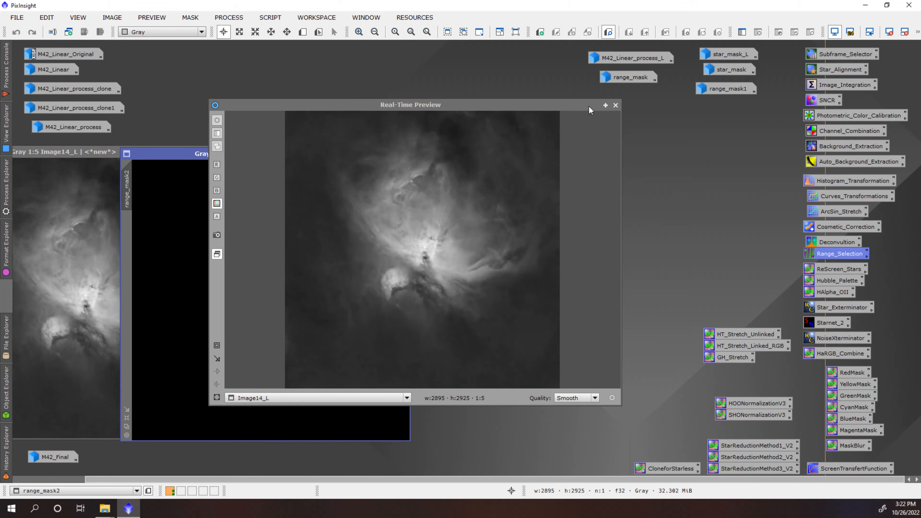
left_click(615, 106)
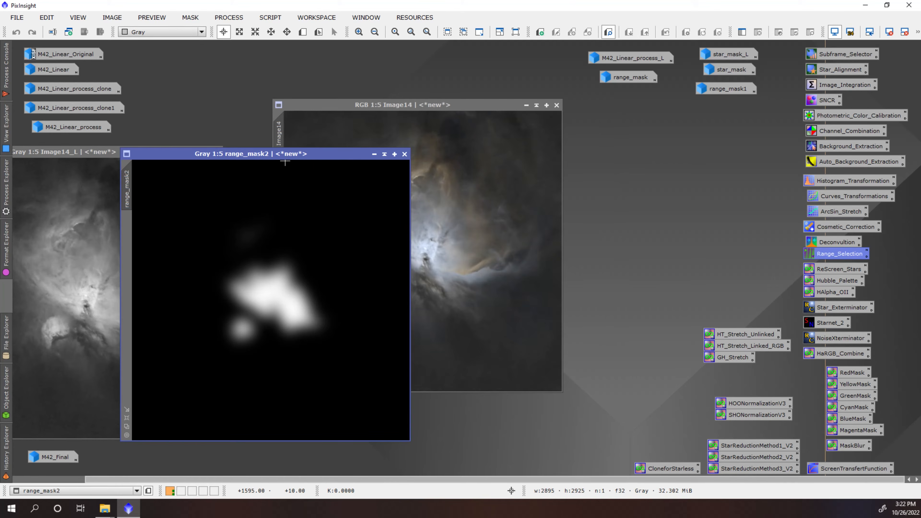
Step: Apply the new range mask to Image14, and minimize both Image14_L and the mask image
left_click(99, 150)
left_click(188, 151)
left_click_drag(237, 154, 651, 104)
left_click_drag(540, 142, 279, 175)
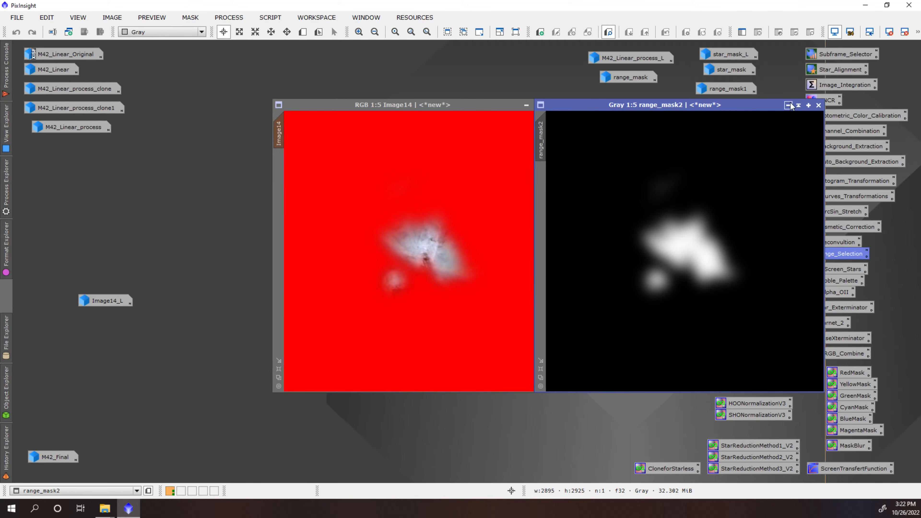
left_click(790, 105)
left_click_drag(707, 254, 727, 106)
Step: Invert the mask on Image14 so the bright core is protected, and hide the mask overlay
left_click(779, 33)
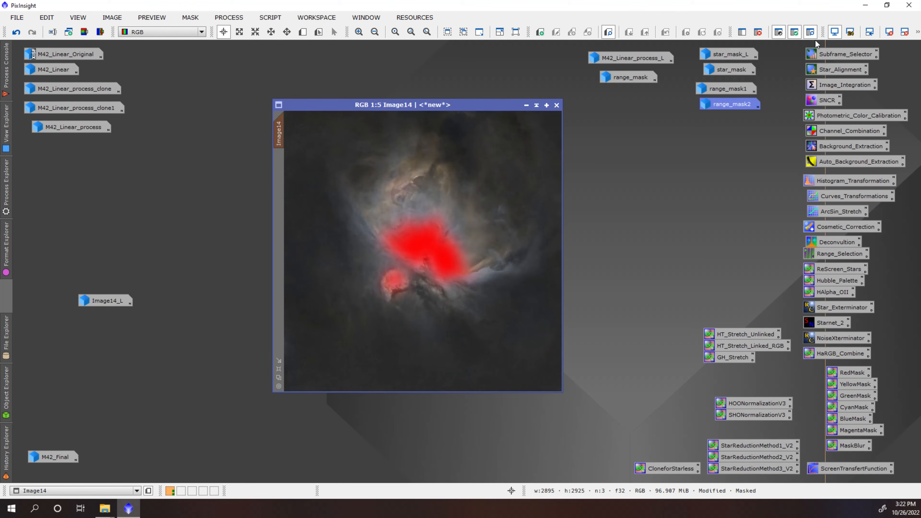
left_click(810, 32)
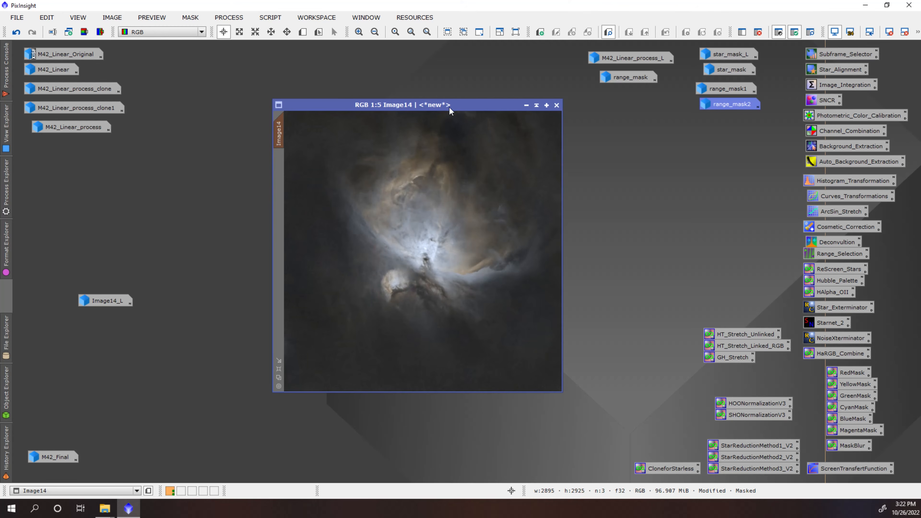
left_click_drag(449, 110, 421, 104)
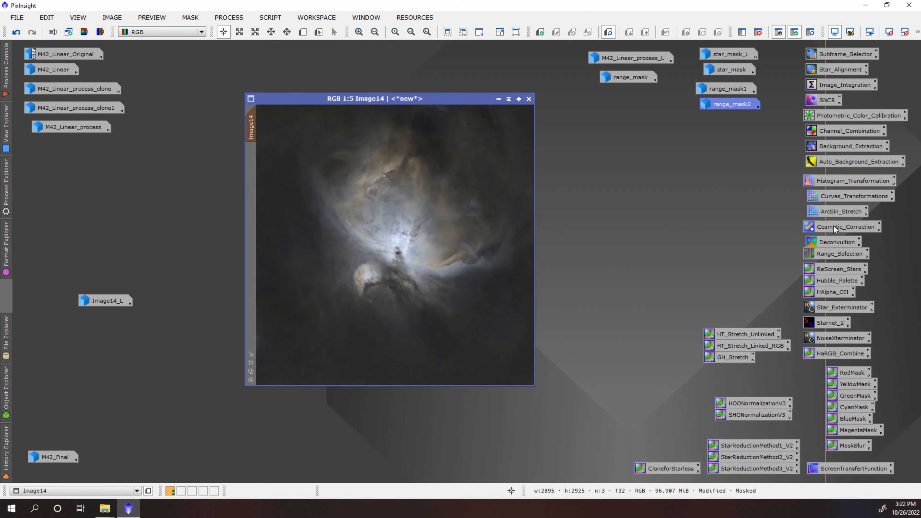
Step: Open CurvesTransformation, reset it to a straight curve, and start a real-time preview of the masked Image14
double_click(842, 198)
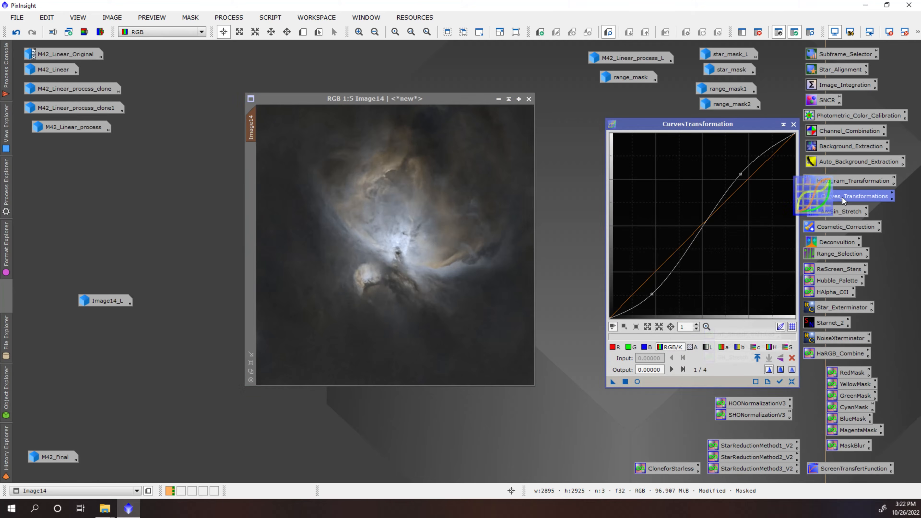
left_click(792, 382)
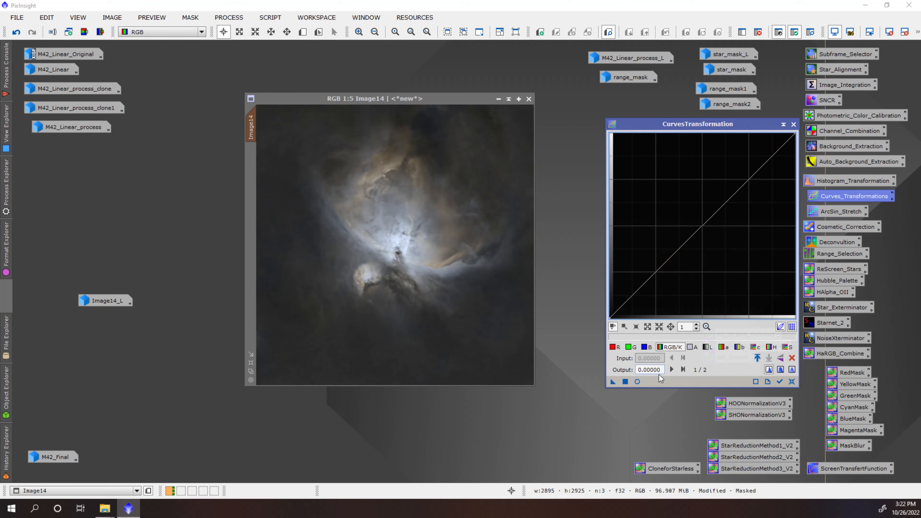
left_click(637, 381)
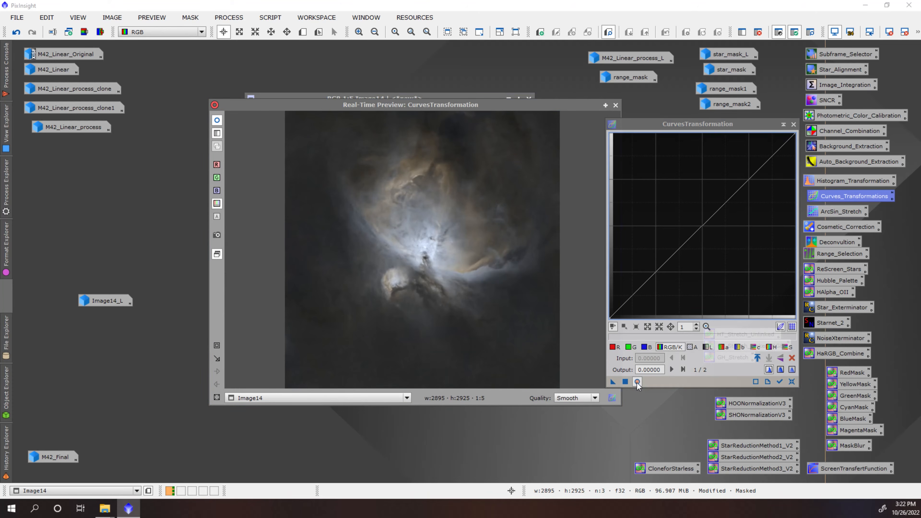
left_click_drag(487, 112, 461, 112)
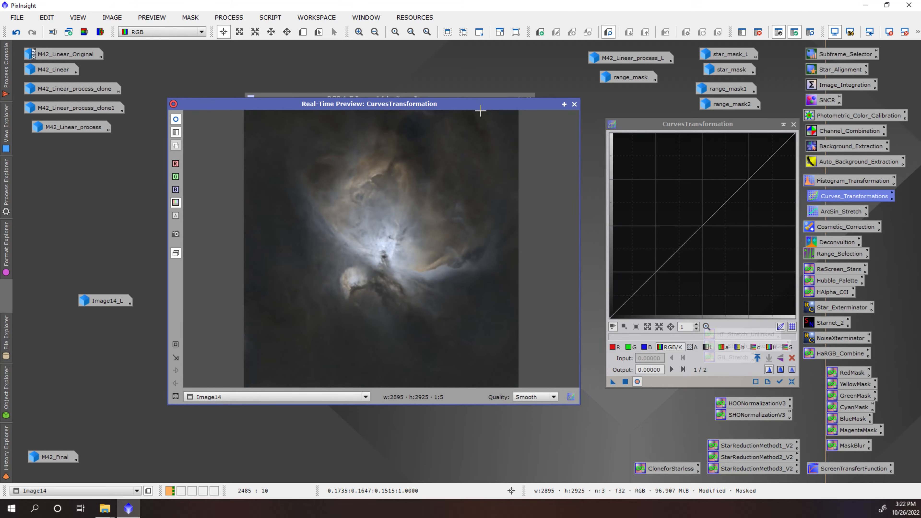
Step: Brighten Image14 with RGB/K curve points at about (0.71, 0.82) and (0.20, 0.22), apply the curve, and close CurvesTransformation and its preview
left_click(745, 181)
left_click_drag(745, 181, 741, 167)
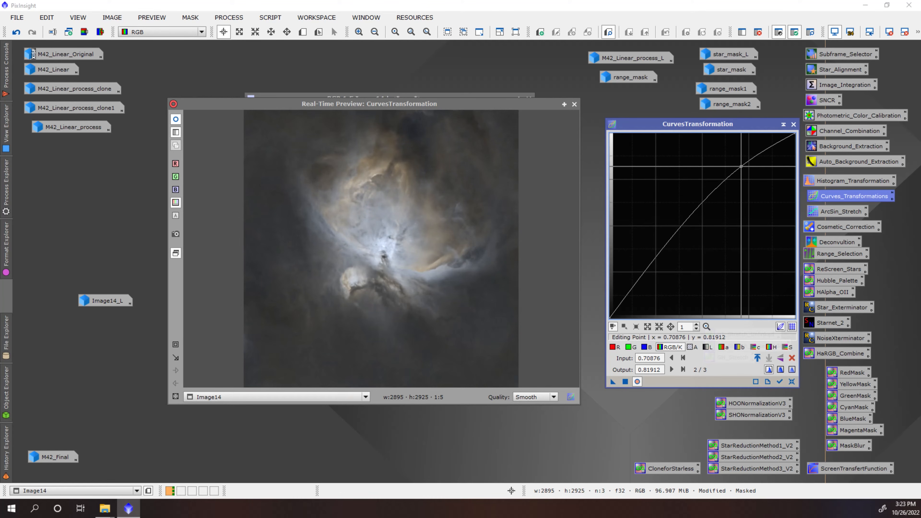
left_click(644, 274)
left_click_drag(643, 274, 646, 275)
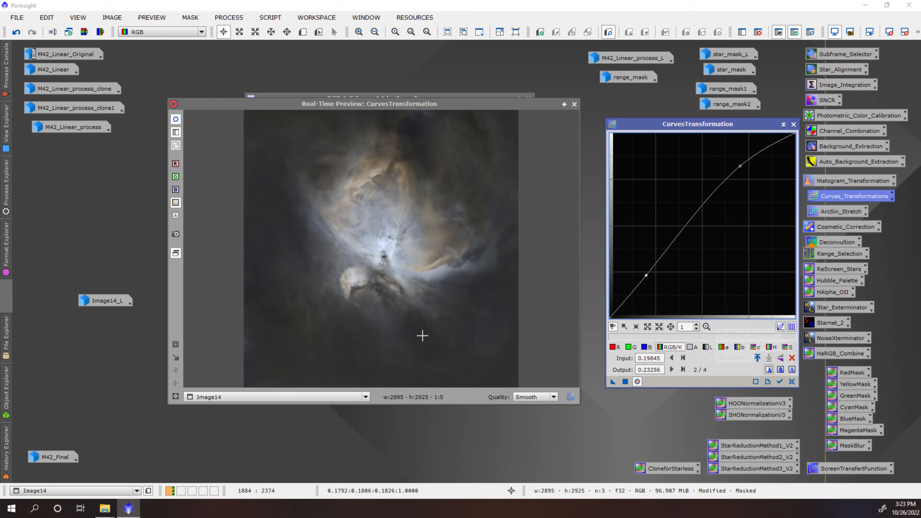
left_click_drag(645, 275, 647, 279)
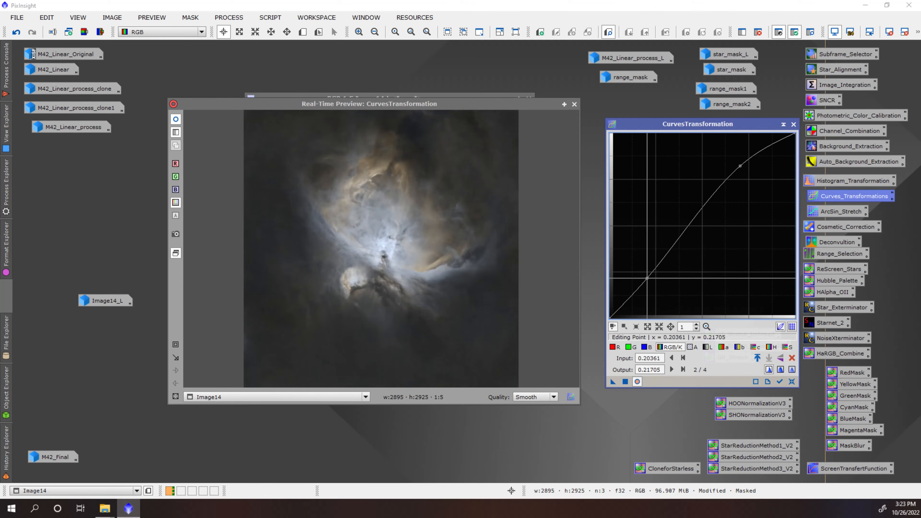
left_click(626, 383)
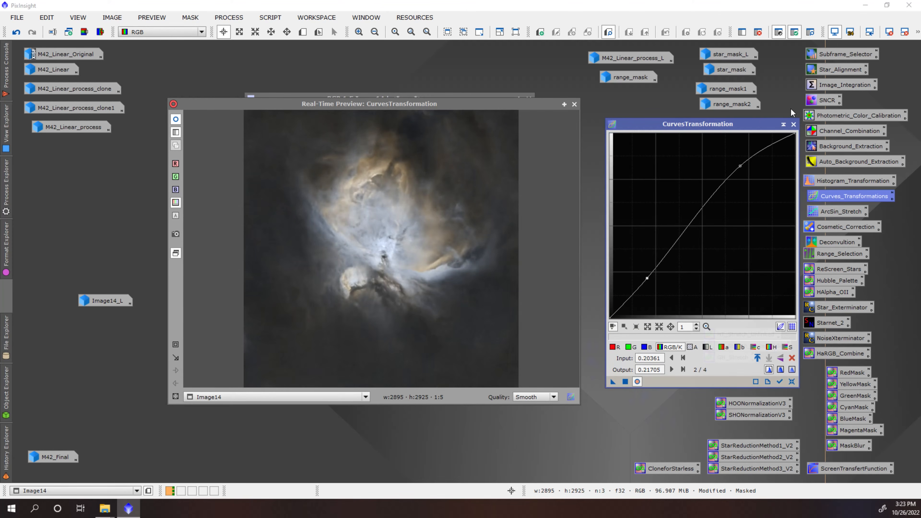
left_click(793, 125)
left_click(575, 105)
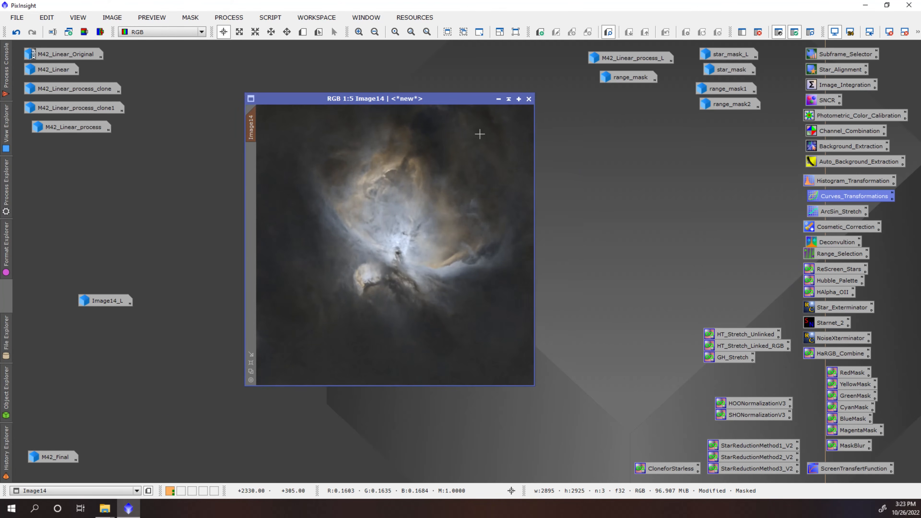
Step: Darken Image14's background with HistogramTransformation by applying shadows at about 0.0278 under a real-time preview, and close both windows
left_click_drag(407, 99, 428, 105)
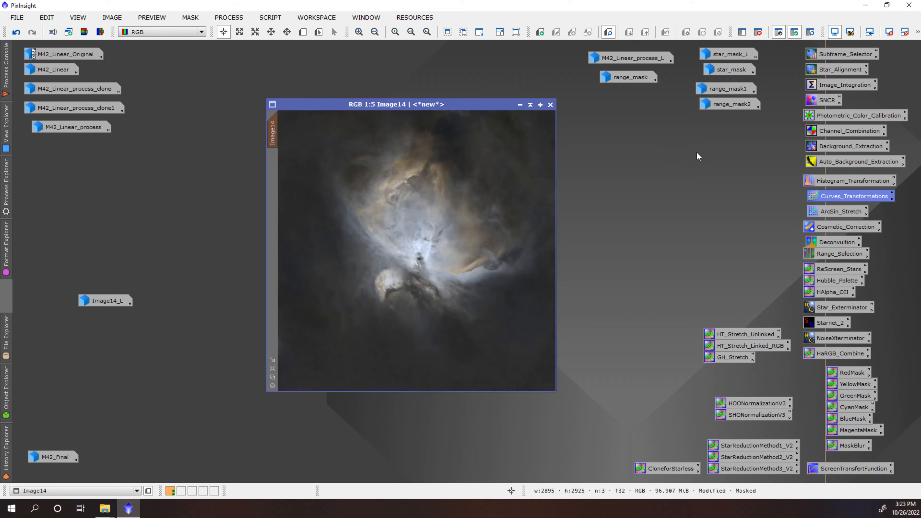
double_click(845, 180)
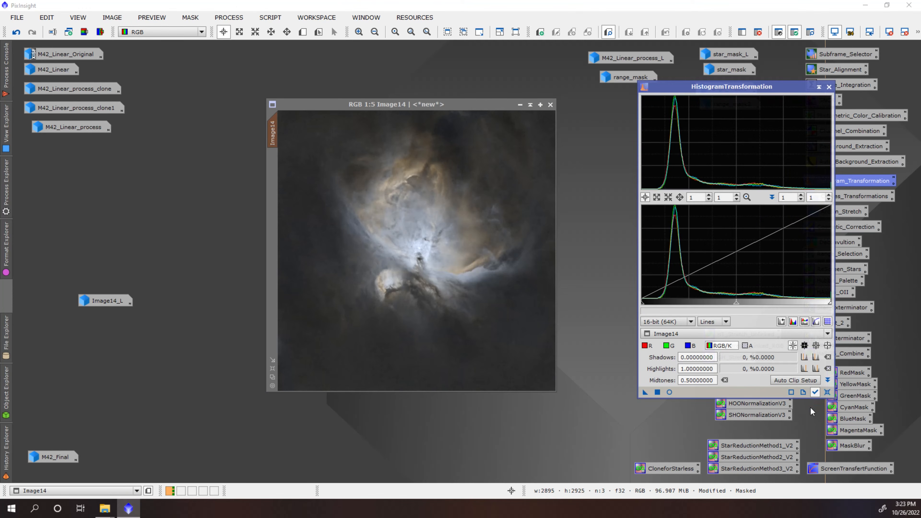
left_click(669, 392)
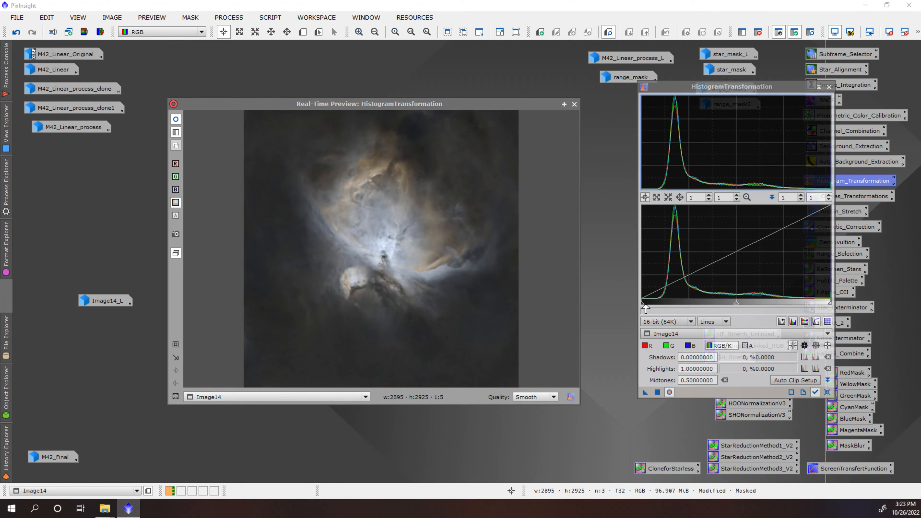
left_click_drag(641, 304, 643, 306)
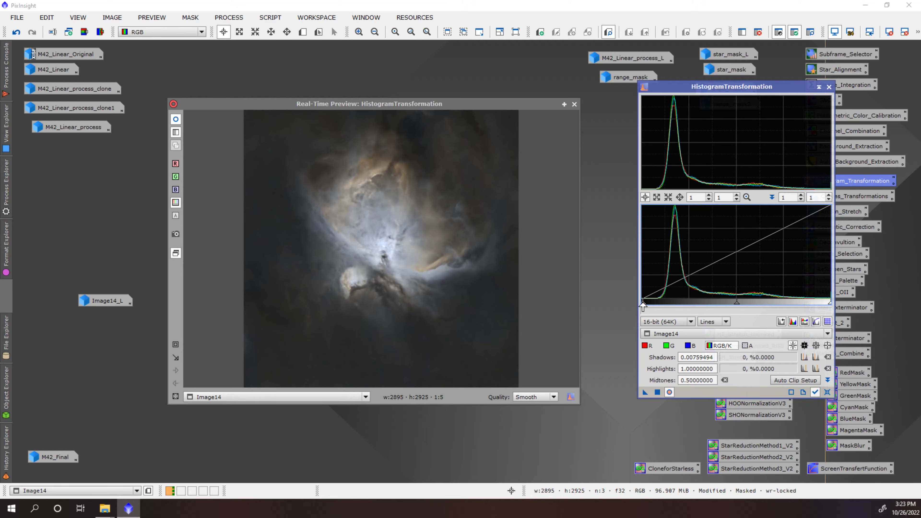
left_click_drag(642, 307, 645, 307)
mouse_move(422, 317)
left_mouse_down()
mouse_move(405, 333)
mouse_move(306, 312)
mouse_move(273, 226)
mouse_move(403, 127)
left_mouse_up()
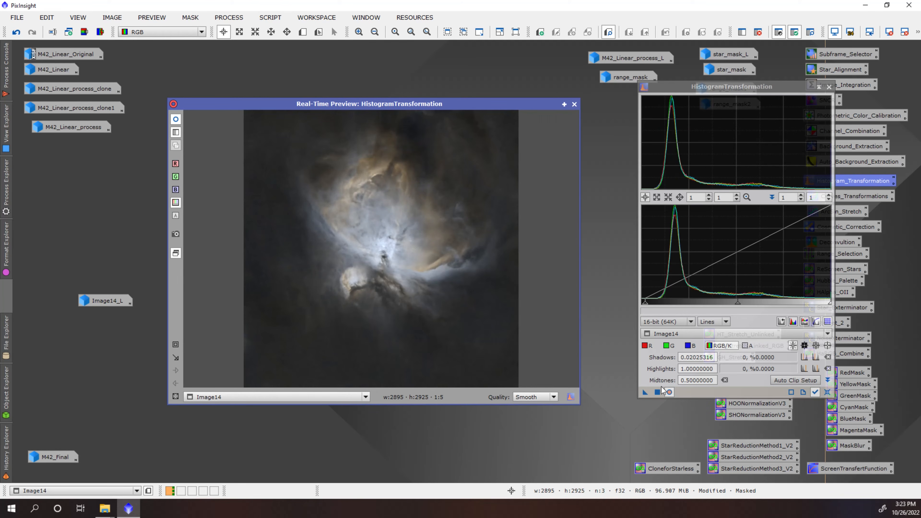
left_click_drag(645, 304, 646, 305)
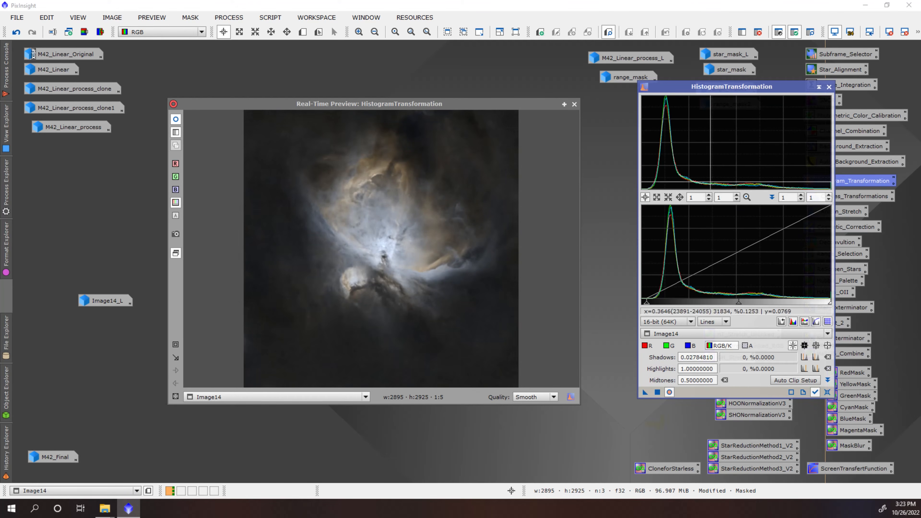
left_click(830, 87)
left_click(574, 104)
Step: Reopen CurvesTransformation with its curve reset and a real-time preview for a second brightening pass
double_click(852, 197)
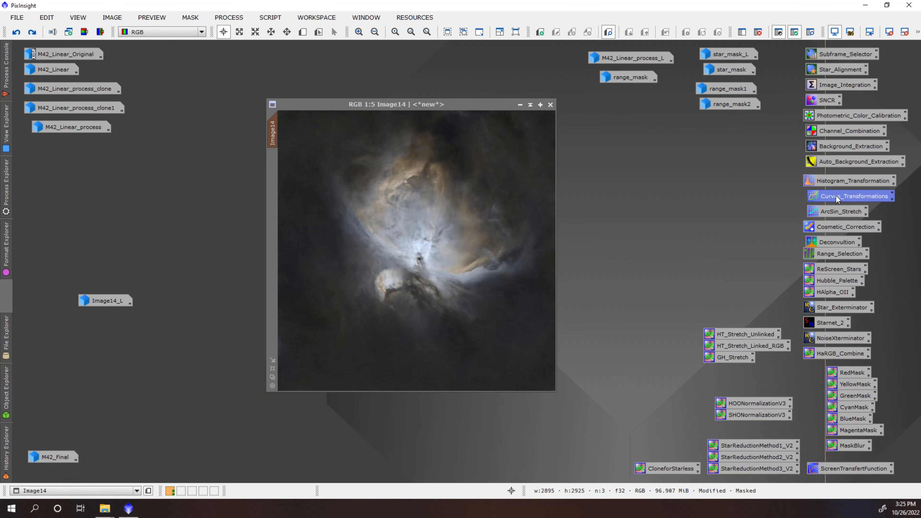
double_click(836, 196)
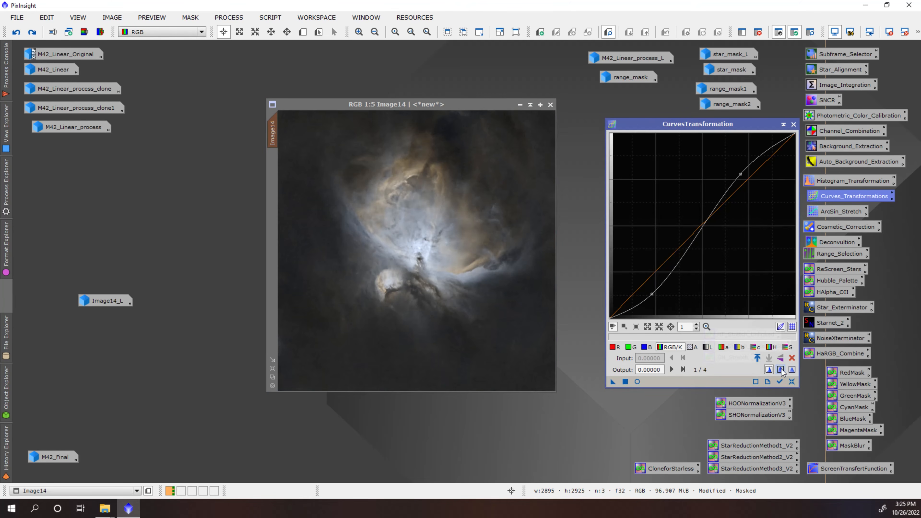
left_click(791, 381)
left_click(637, 382)
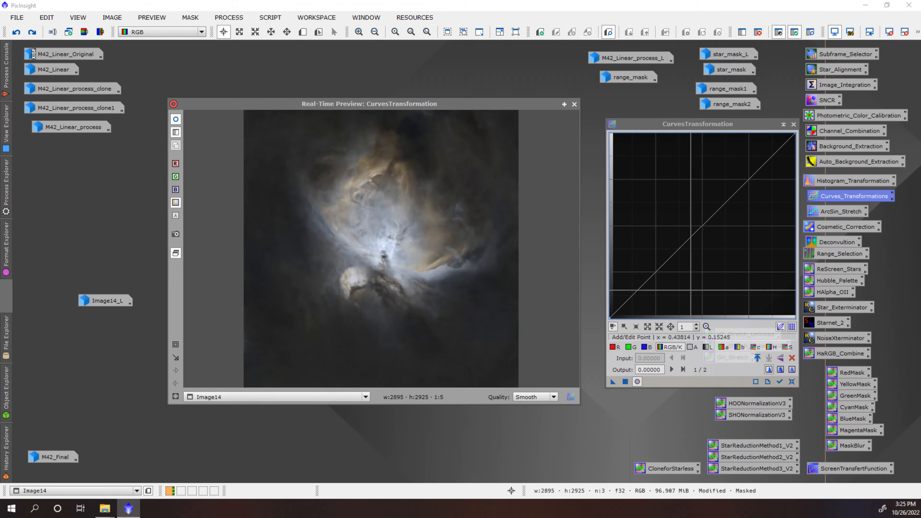
Step: Apply a gentler RGB/K curve to Image14 with points at about (0.72, 0.79) and (0.22, 0.26), and close CurvesTransformation and its preview
left_click_drag(743, 182, 743, 172)
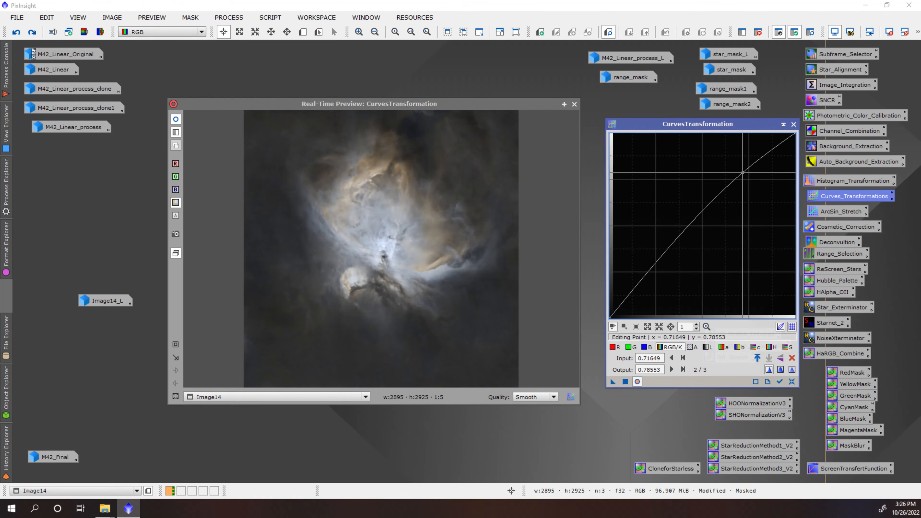
left_click(651, 271)
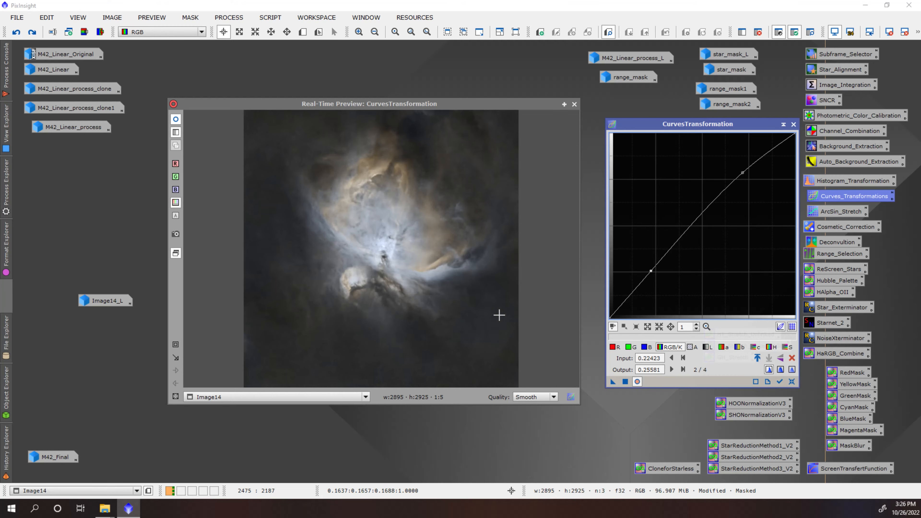
left_click_drag(421, 332, 394, 144)
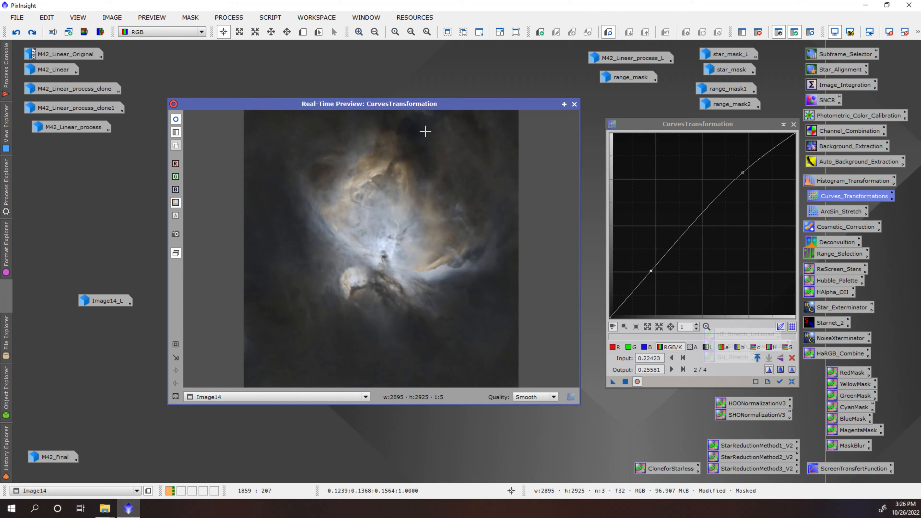
left_click_drag(406, 131, 413, 147)
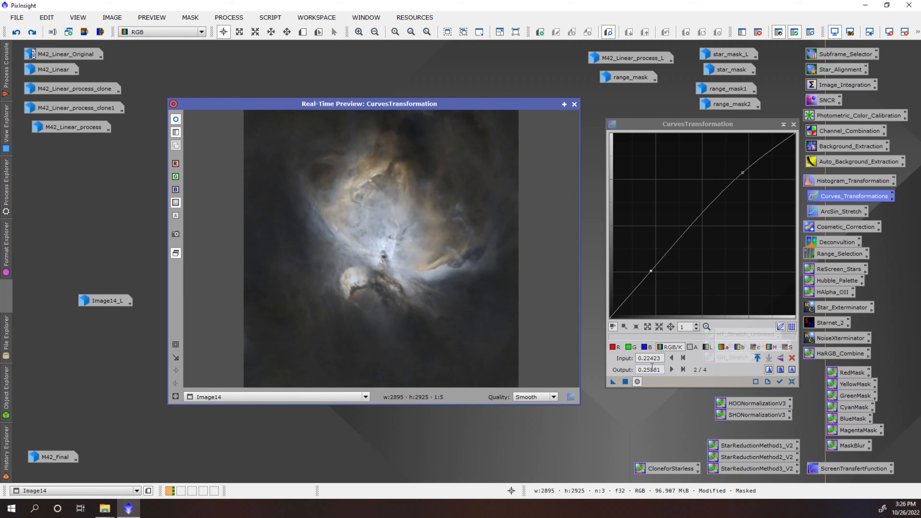
left_click(637, 382)
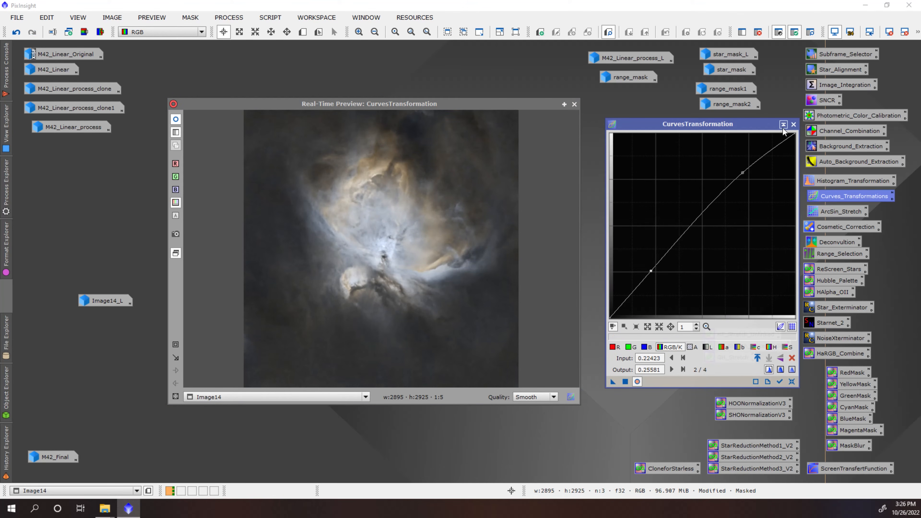
left_click(793, 124)
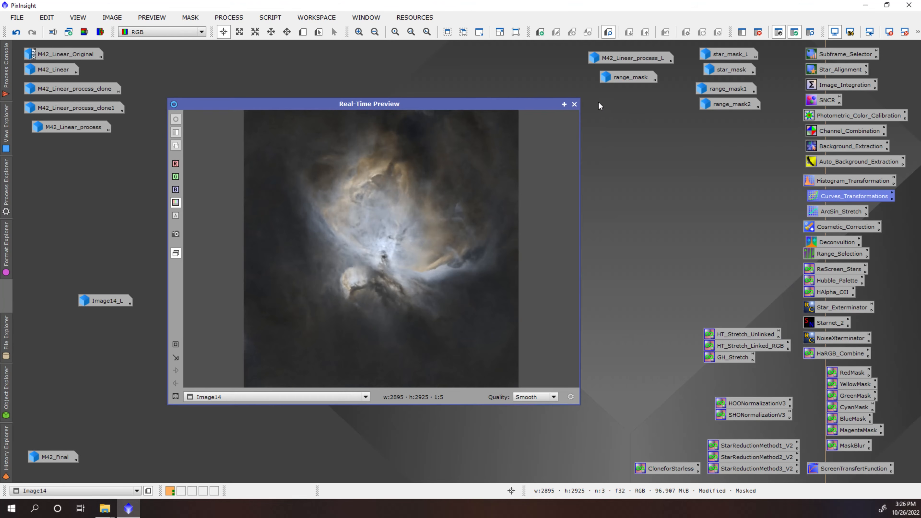
left_click(575, 104)
left_click_drag(395, 104, 392, 104)
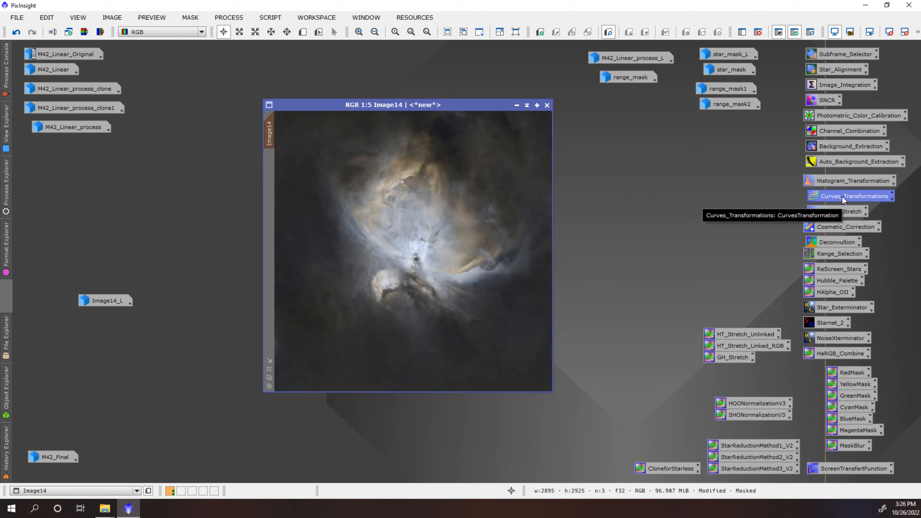
Step: Remove the mask from Image14, and open a reset CurvesTransformation with a real-time preview of the unmasked image
left_click(758, 33)
double_click(853, 197)
left_click(792, 381)
left_click(637, 381)
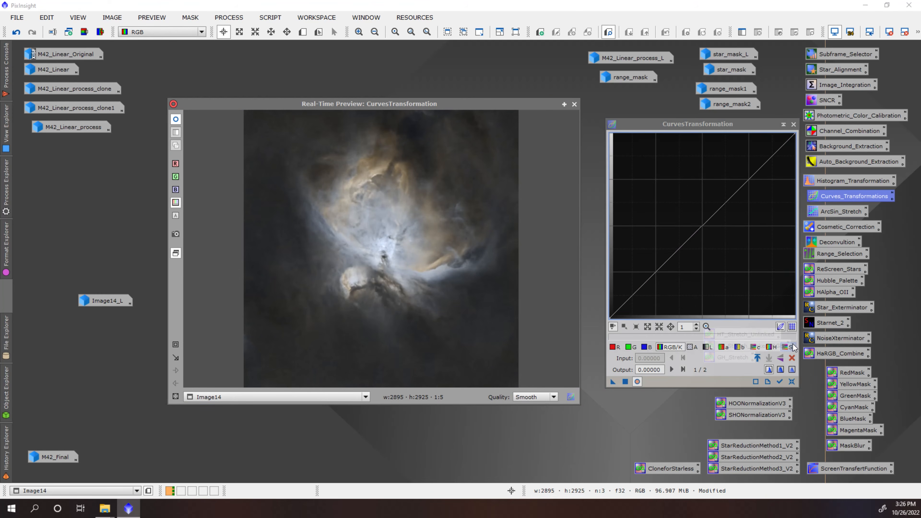
Step: Boost Image14's saturation by applying a curve point at about (0.27, 0.42) and a milder one at about (0.24, 0.27), and close CurvesTransformation
left_click_drag(660, 259, 659, 240)
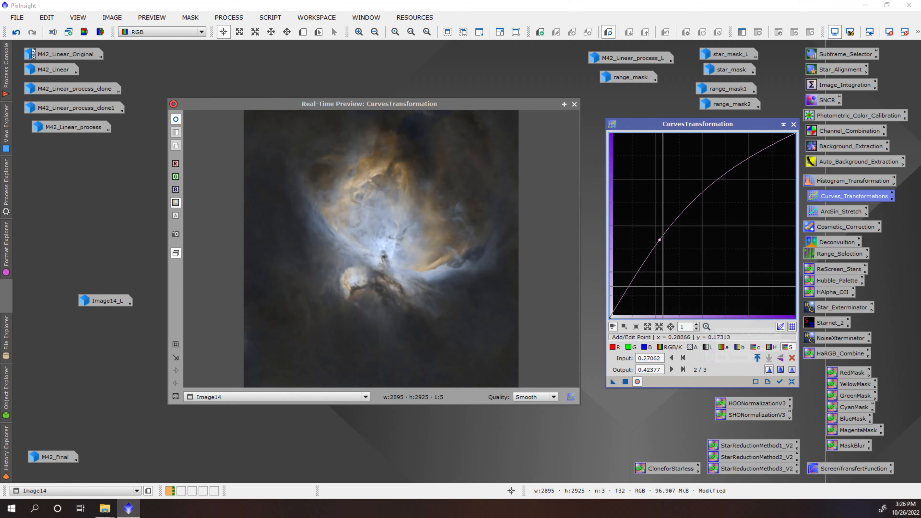
left_click(625, 381)
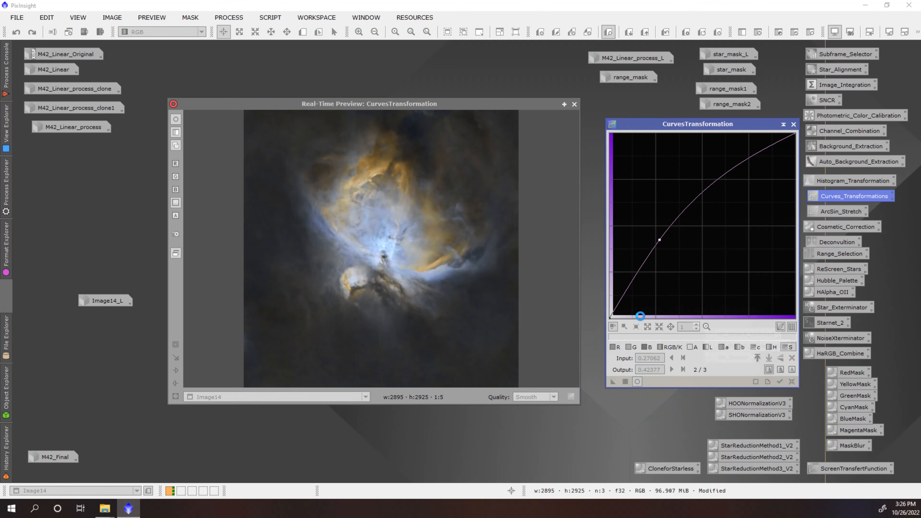
left_click_drag(661, 240, 655, 269)
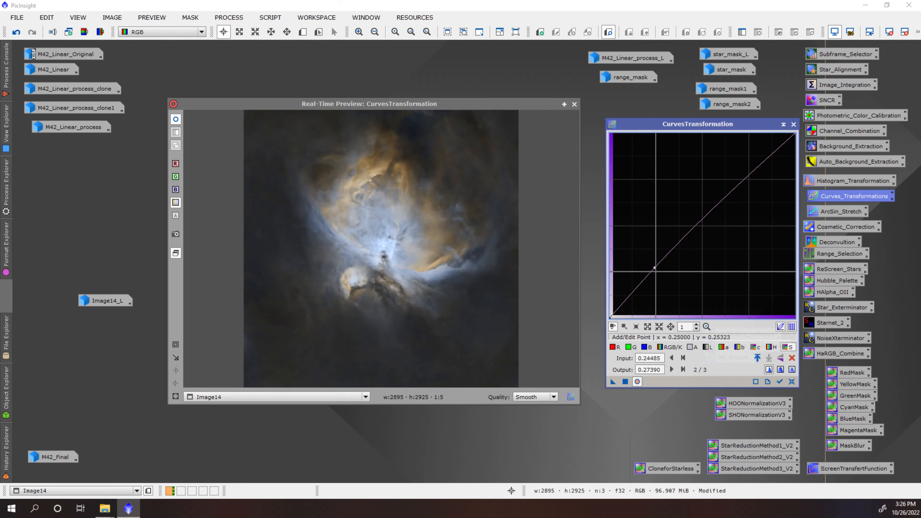
left_click(625, 381)
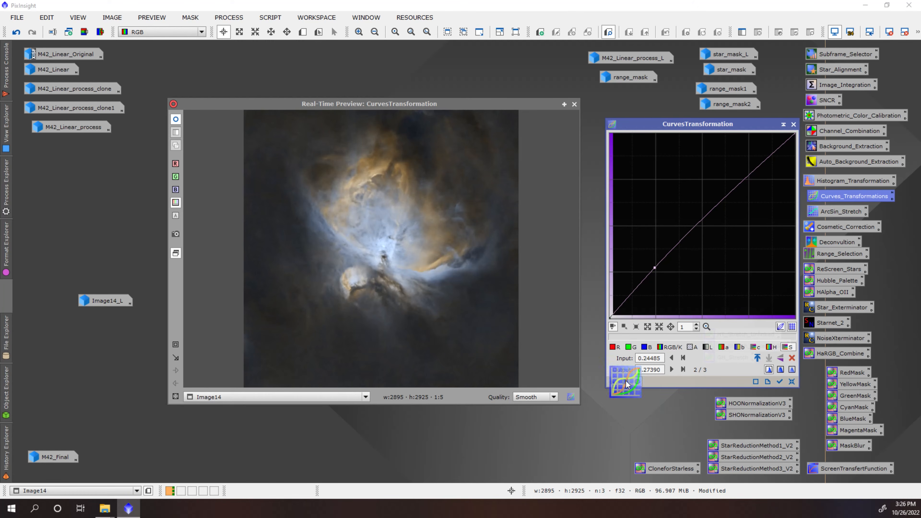
left_click(791, 124)
left_click(574, 104)
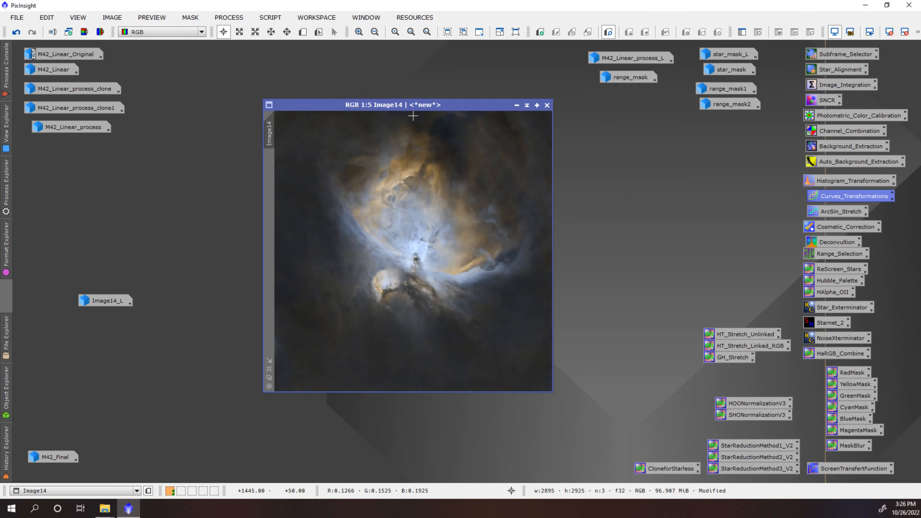
Step: Reduce Image14's noise with NoiseXTerminator at Denoise 0.45 and Detail 0.15, check the background, and close the process
scroll(345, 278, "up", 4)
scroll(325, 282, "up", 1)
scroll(327, 280, "down", 1)
scroll(328, 280, "up", 1)
scroll(330, 279, "down", 1)
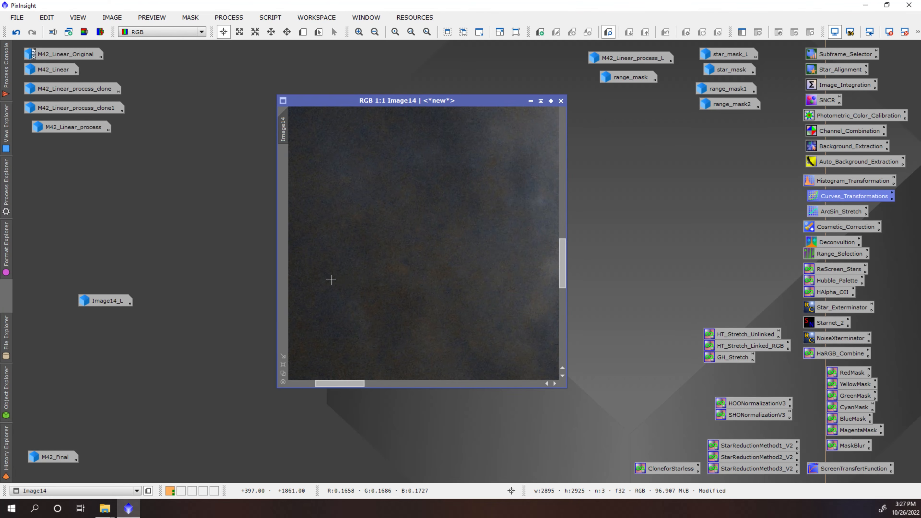
scroll(331, 279, "down", 4)
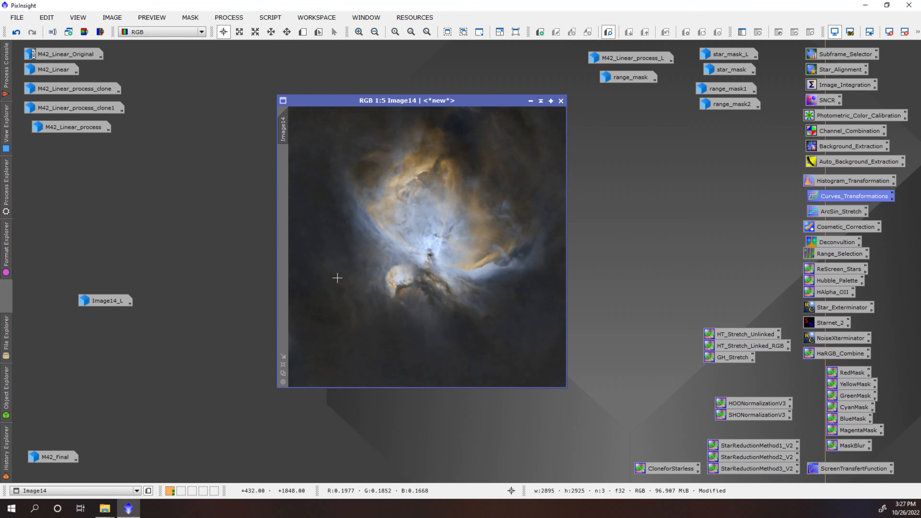
double_click(832, 340)
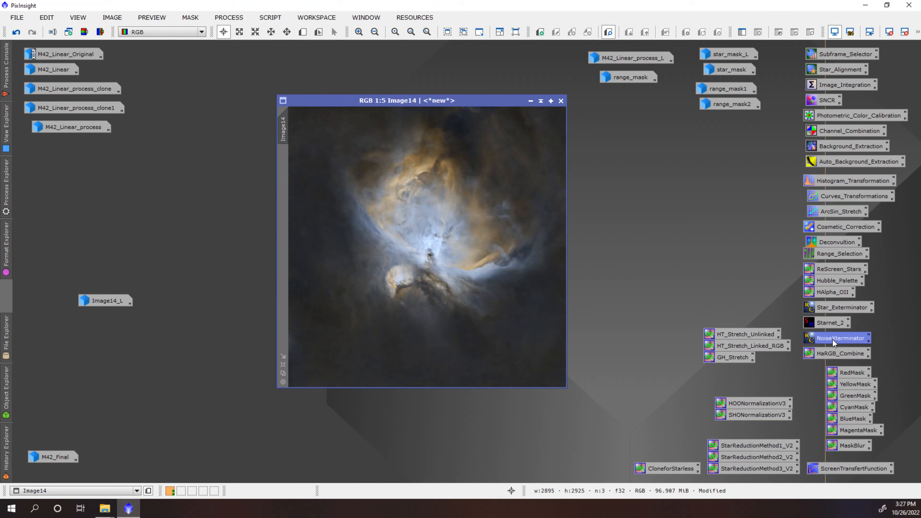
left_click(890, 158)
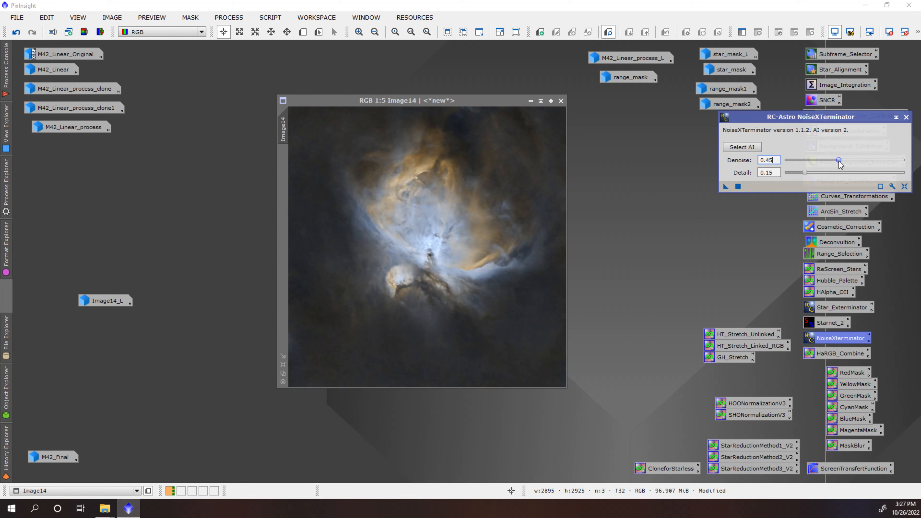
left_click_drag(724, 186, 395, 272)
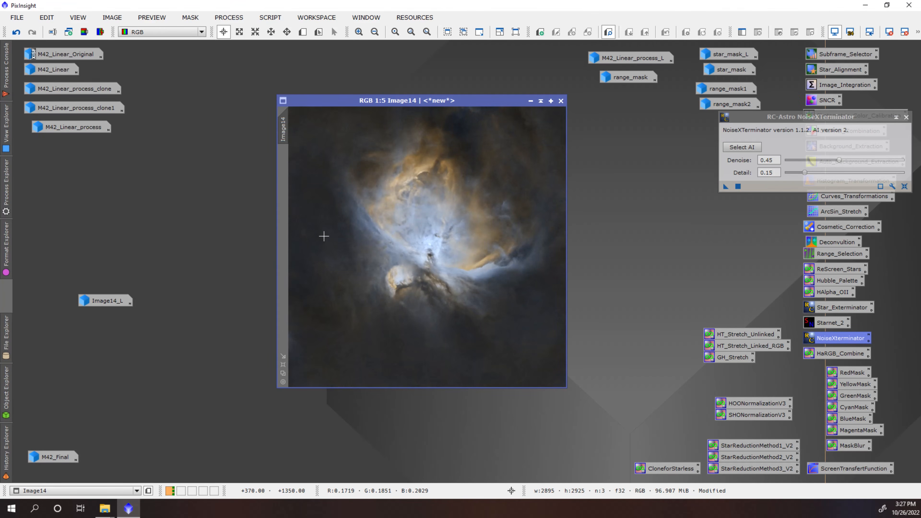
scroll(323, 236, "up", 2)
scroll(323, 236, "up", 3)
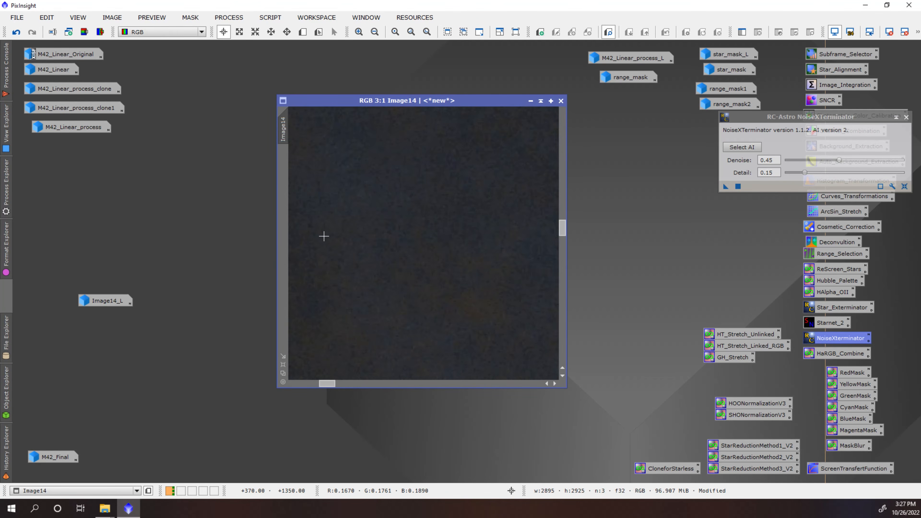
scroll(323, 236, "down", 6)
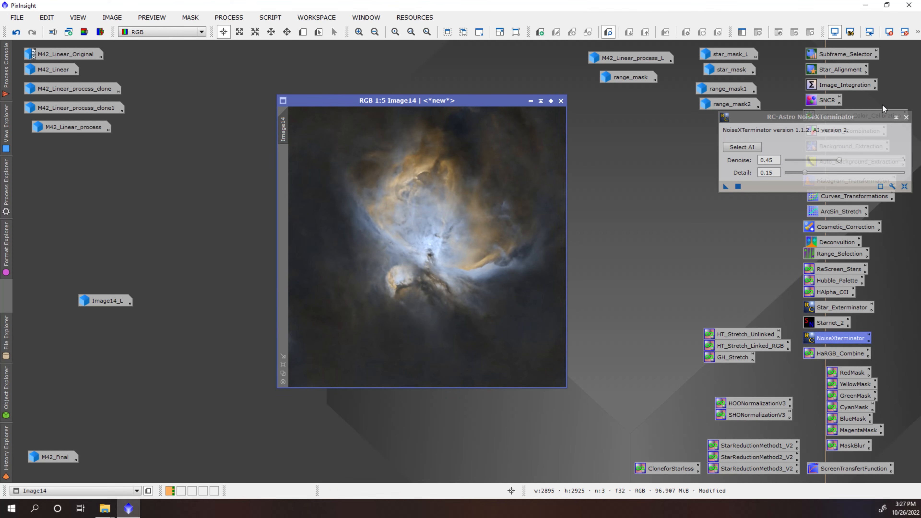
left_click(904, 118)
Step: Copy the starless image's identifier, Image14, for use in the star recombination expression, keeping the name as it is
right_click(430, 210)
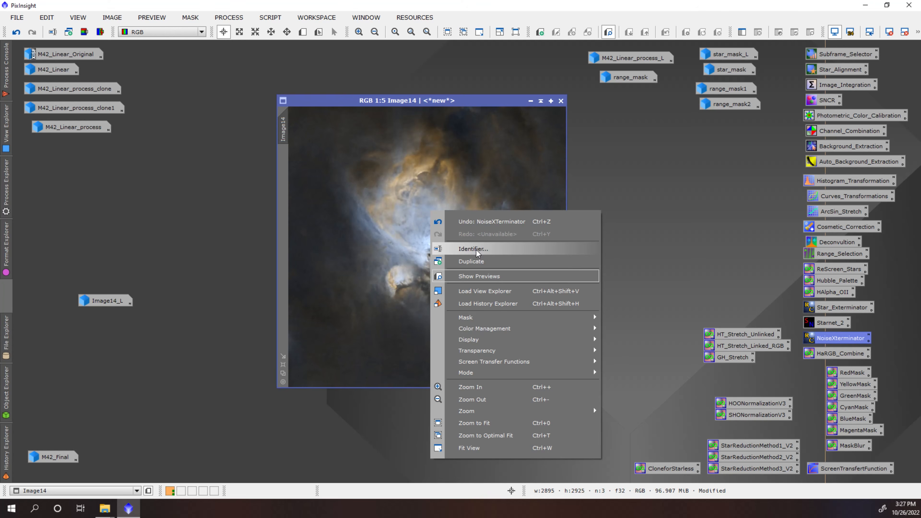
left_click(477, 250)
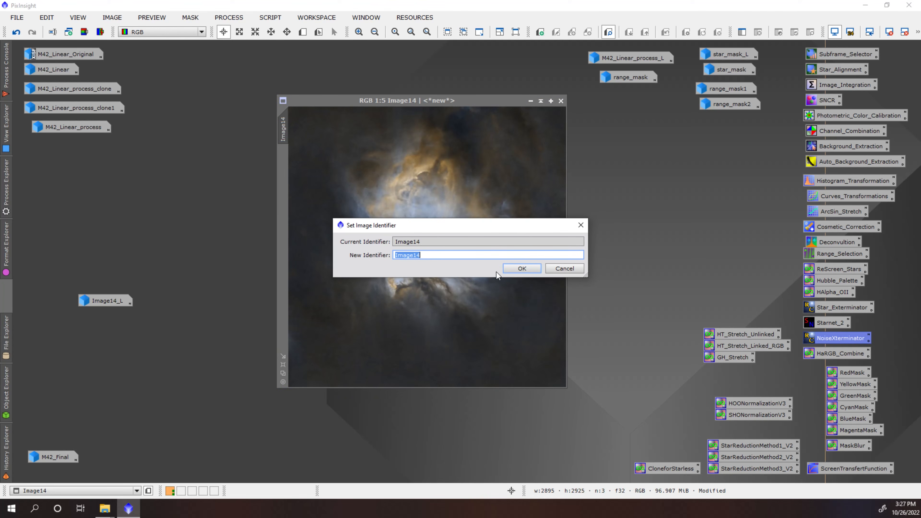
left_click(448, 254)
left_click(509, 269)
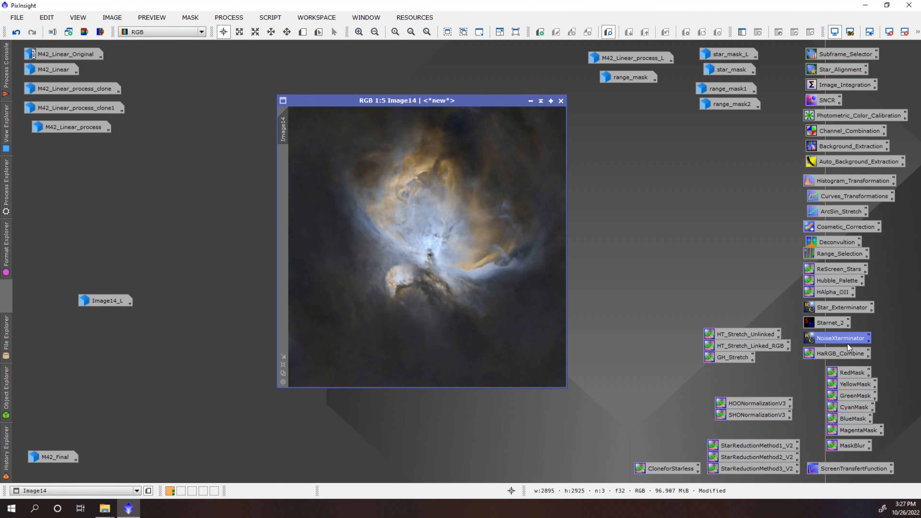
Step: Rescreen the stars into a new image with the PixelMath expression ~((~Image14)*(~star_mask)), close PixelMath, and place the result over Image14
double_click(831, 269)
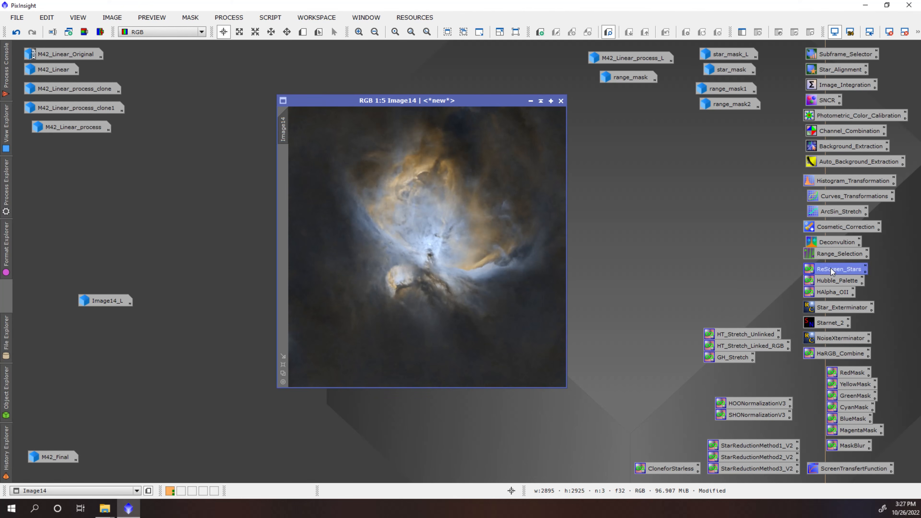
left_click_drag(564, 134, 568, 134)
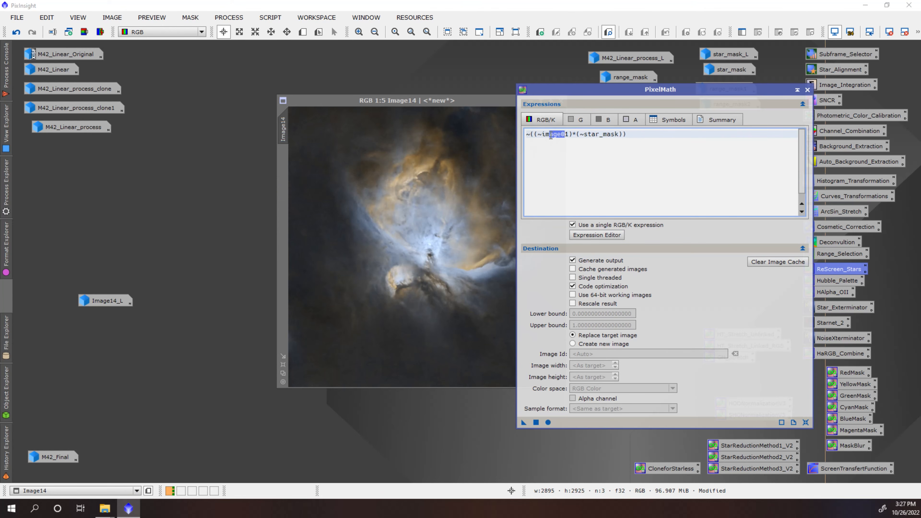
type("Image14")
left_click(581, 346)
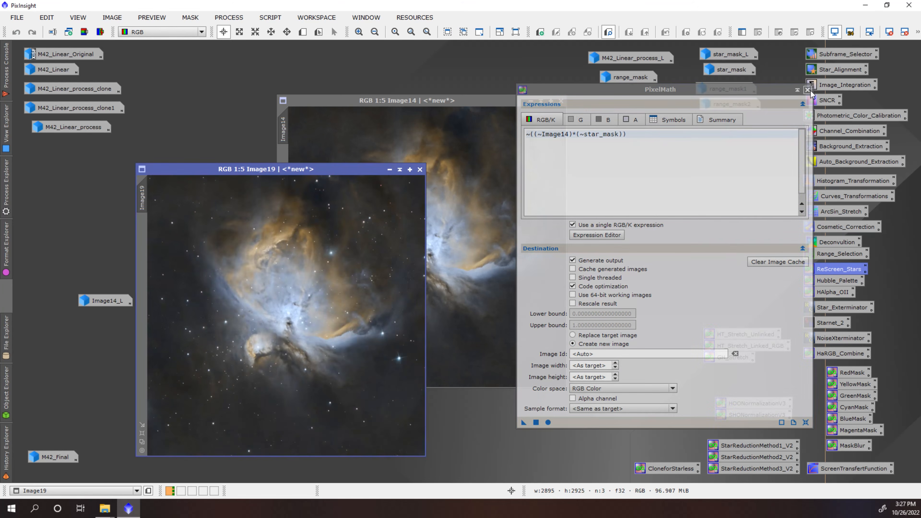
left_click(807, 90)
left_click_drag(313, 176, 457, 109)
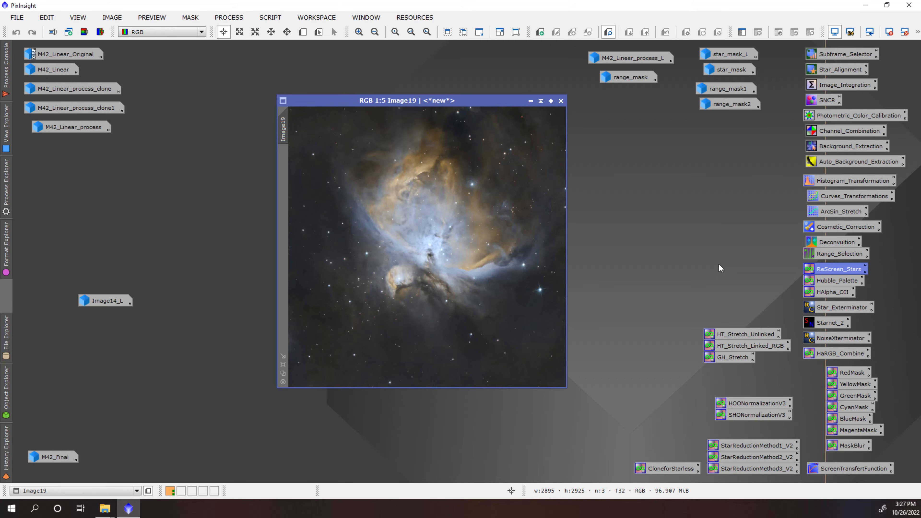